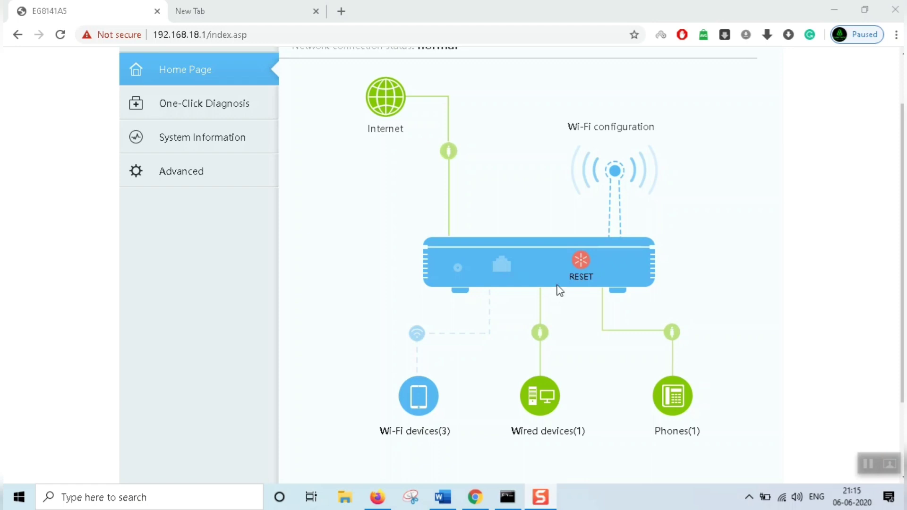
Step: Go to Advanced, expand Security, and open the Parental Control page
{"action": "scroll", "coordinate": [276, 253], "scroll_direction": "up", "scroll_amount": 2}
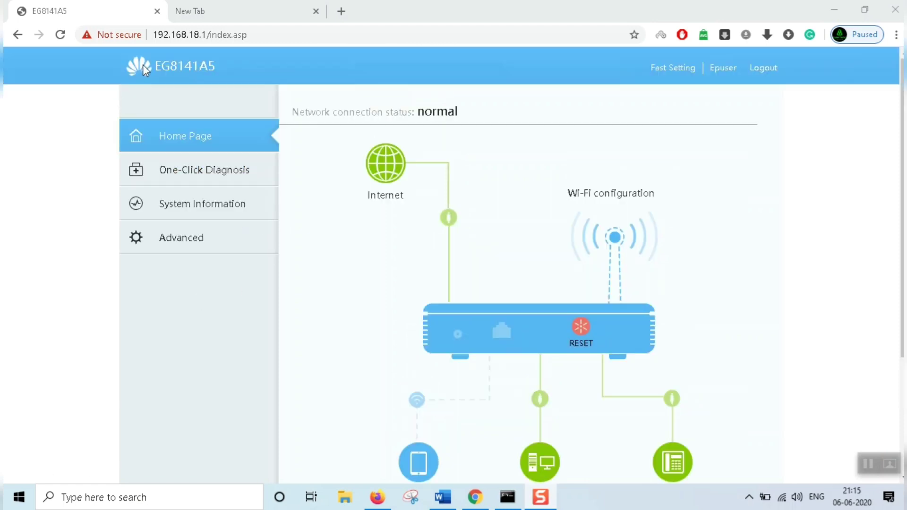
{"action": "double_click", "coordinate": [164, 62]}
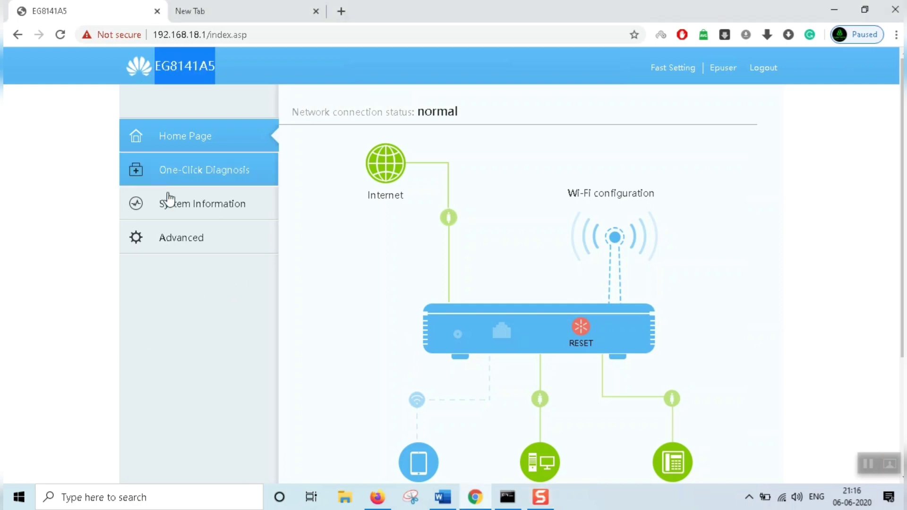
{"action": "left_click", "coordinate": [187, 252]}
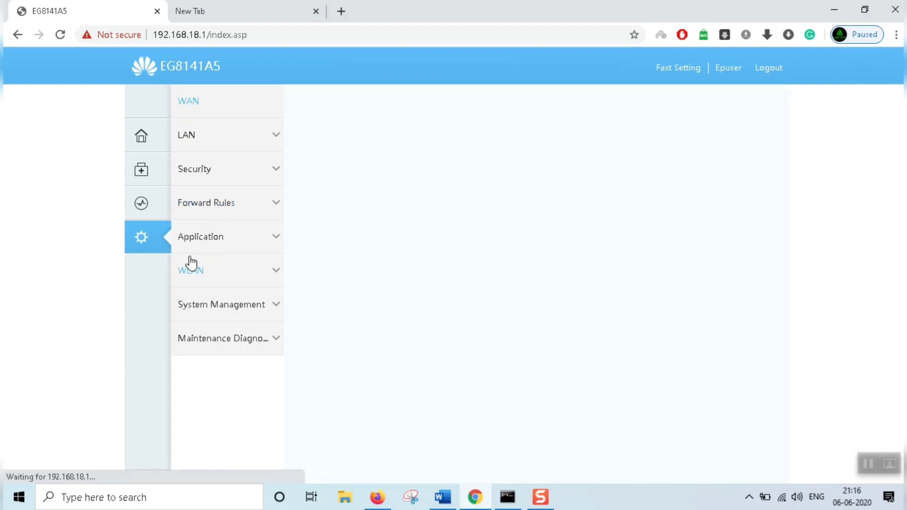
{"action": "left_click", "coordinate": [213, 177]}
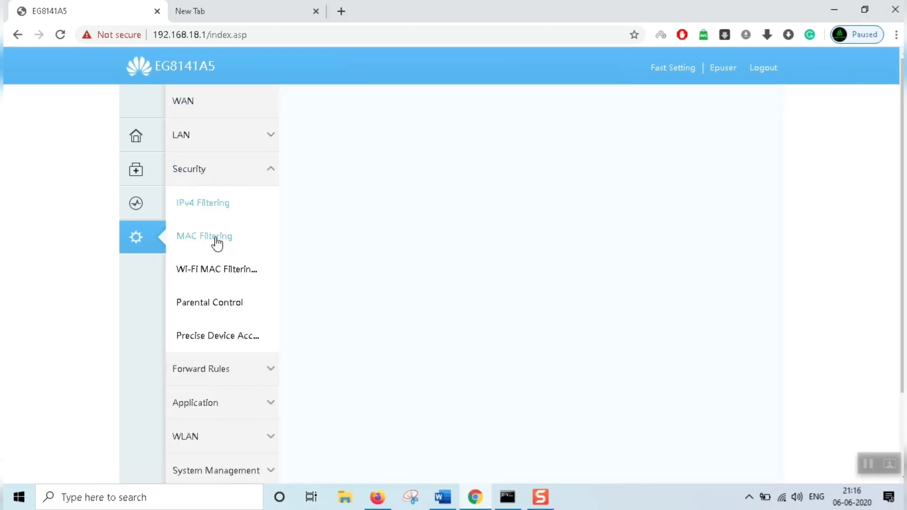
{"action": "left_click", "coordinate": [215, 311]}
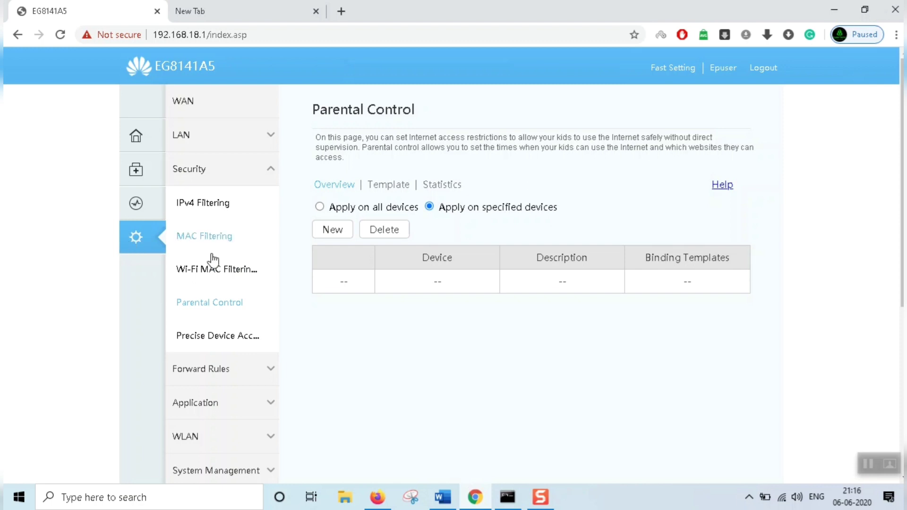
Step: Clear the existing console with cls and close it
{"action": "left_click", "coordinate": [507, 497]}
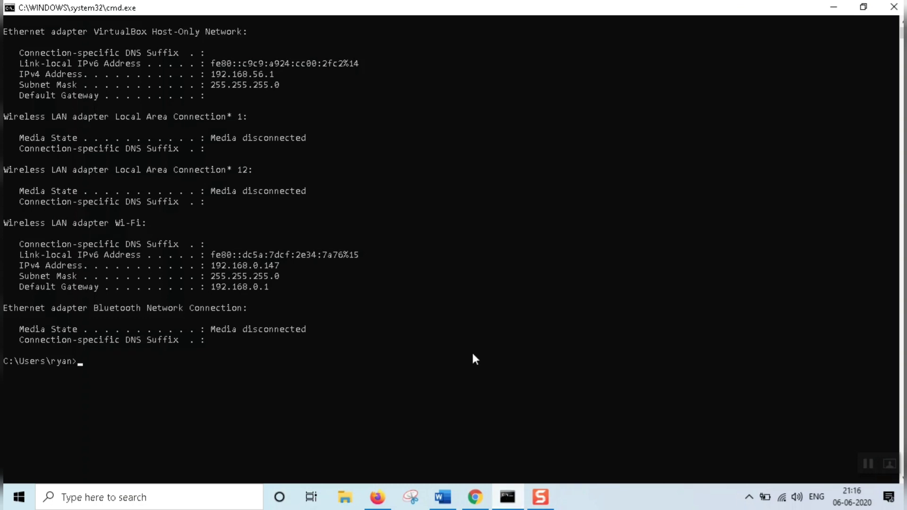
{"action": "type", "text": "cls"}
{"action": "key", "text": "Return"}
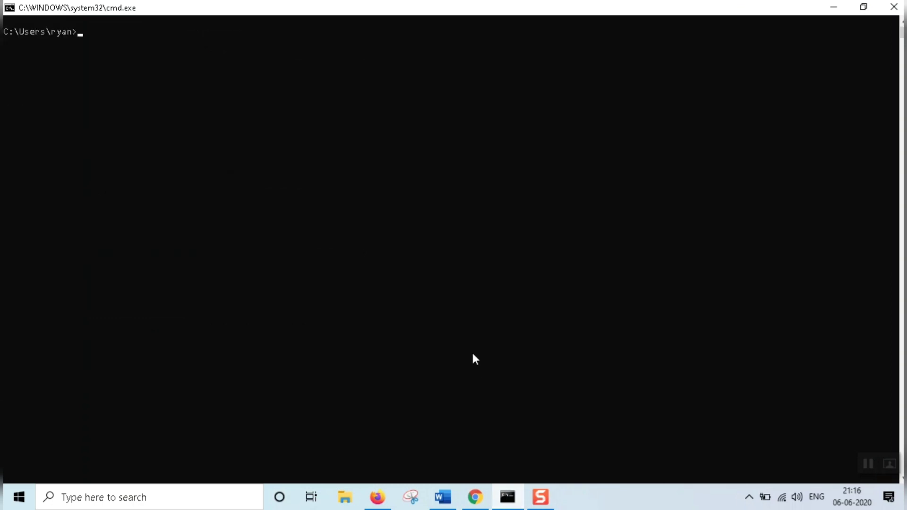
{"action": "left_click", "coordinate": [893, 6]}
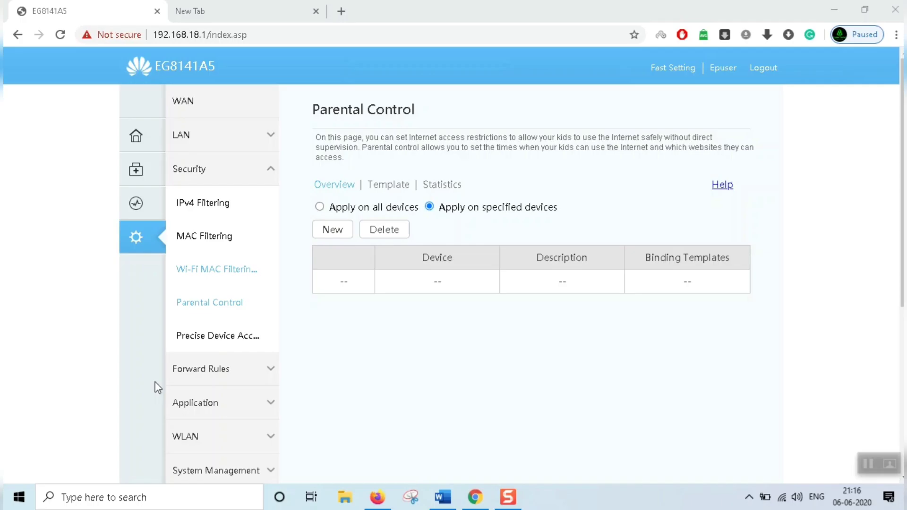
Step: Search for cmd and launch Command Prompt as administrator
{"action": "left_click", "coordinate": [77, 496]}
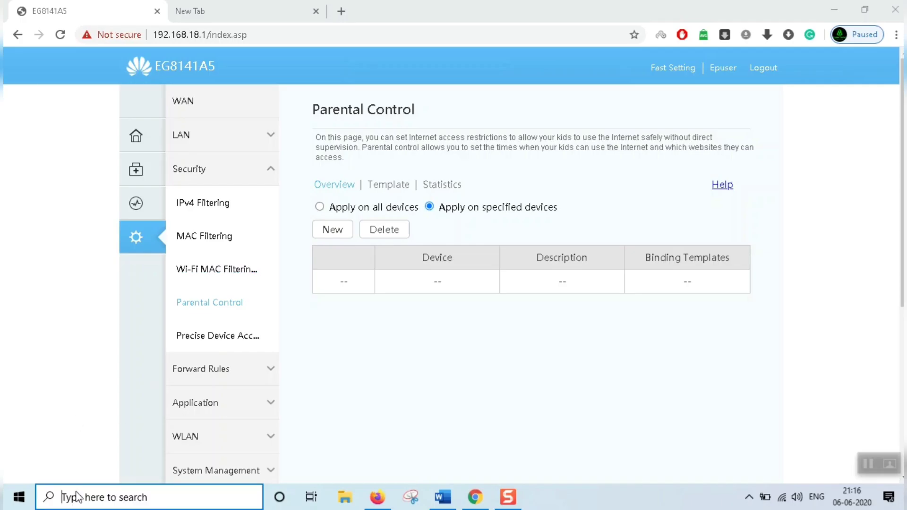
{"action": "type", "text": "cmdcmd"}
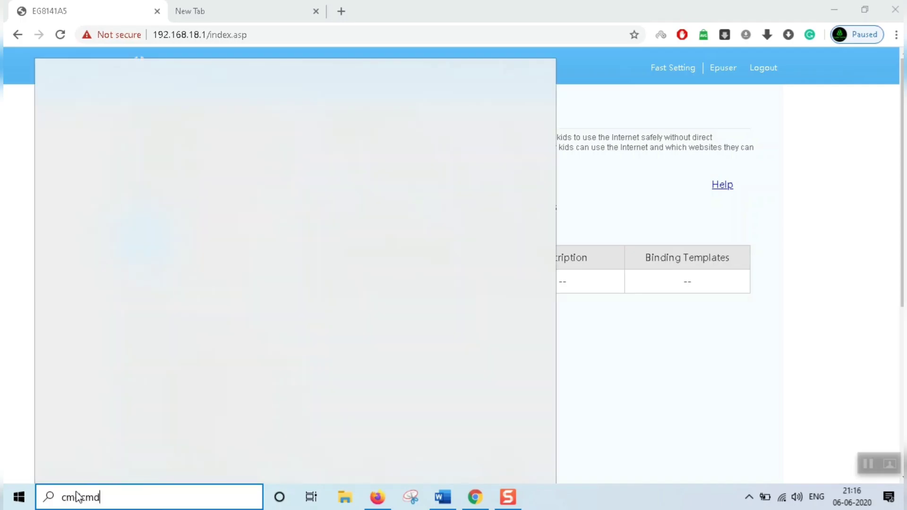
{"action": "key", "text": "BackSpace"}
{"action": "key", "text": "BackSpace"}
{"action": "key", "text": "BackSpace"}
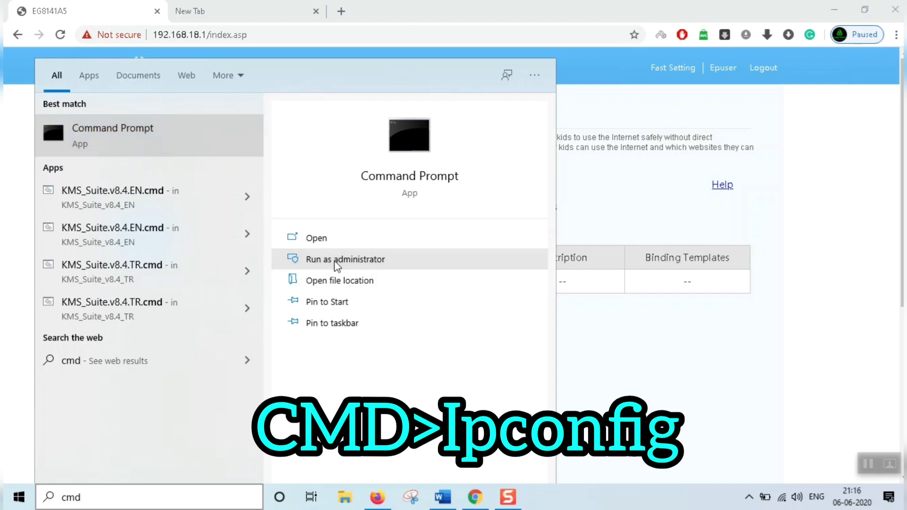
{"action": "left_click", "coordinate": [347, 267]}
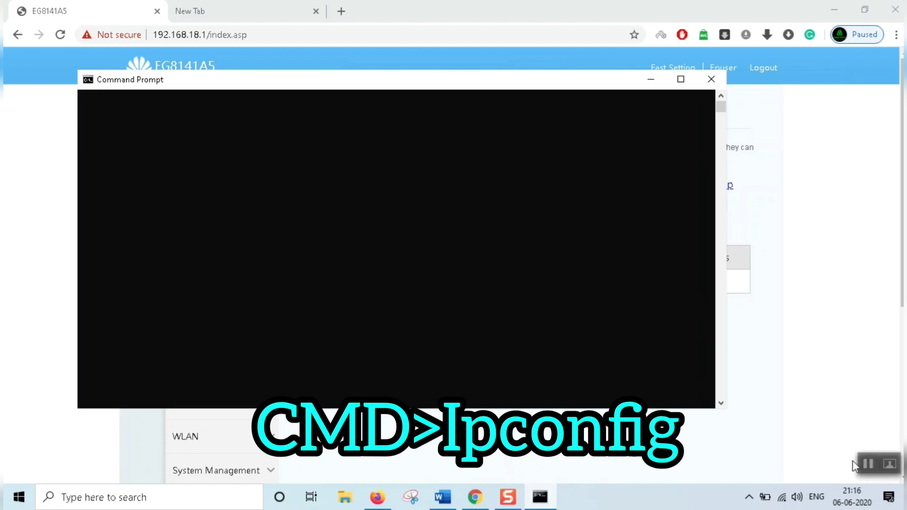
Step: Run ipconfig in the administrator console to list adapter details
{"action": "left_click", "coordinate": [203, 212]}
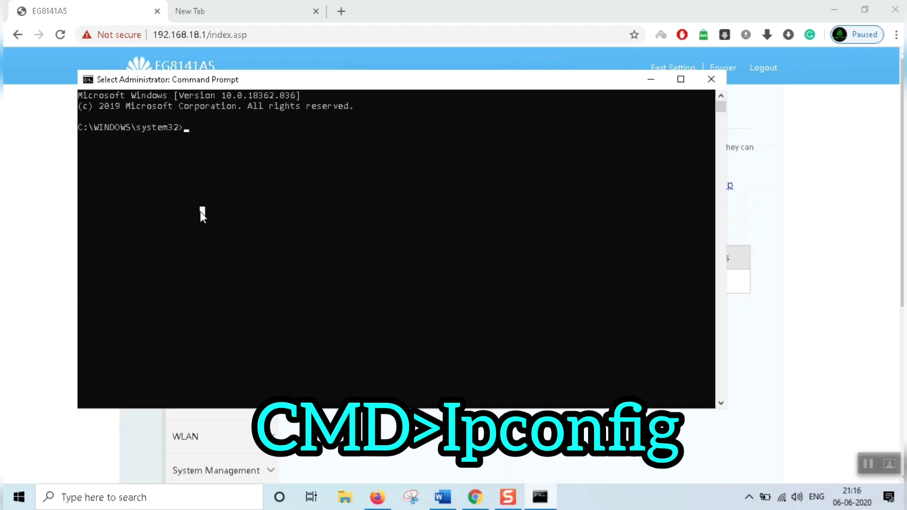
{"action": "key", "text": "Escape"}
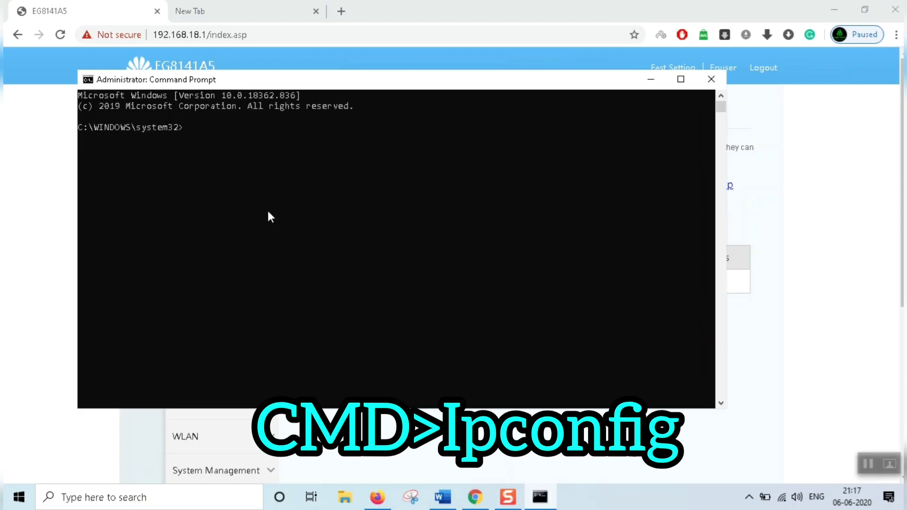
{"action": "type", "text": "ipconfig"}
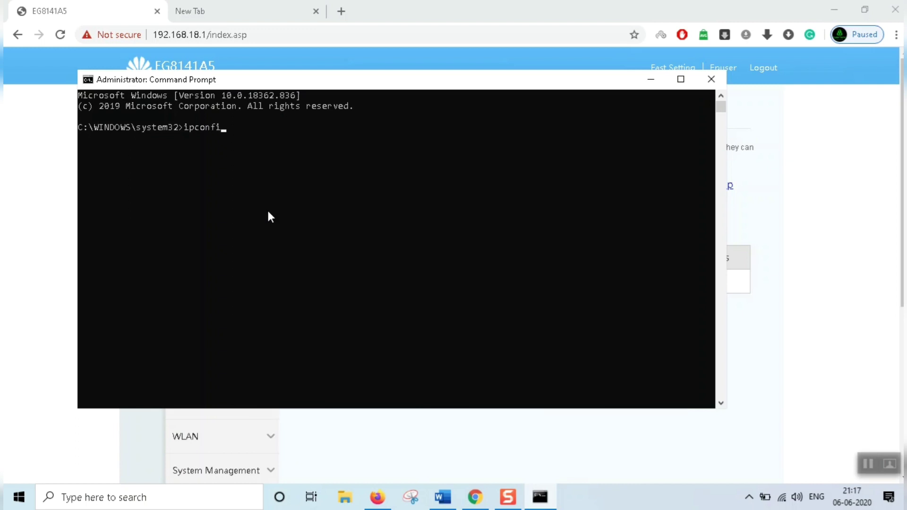
{"action": "key", "text": "Return"}
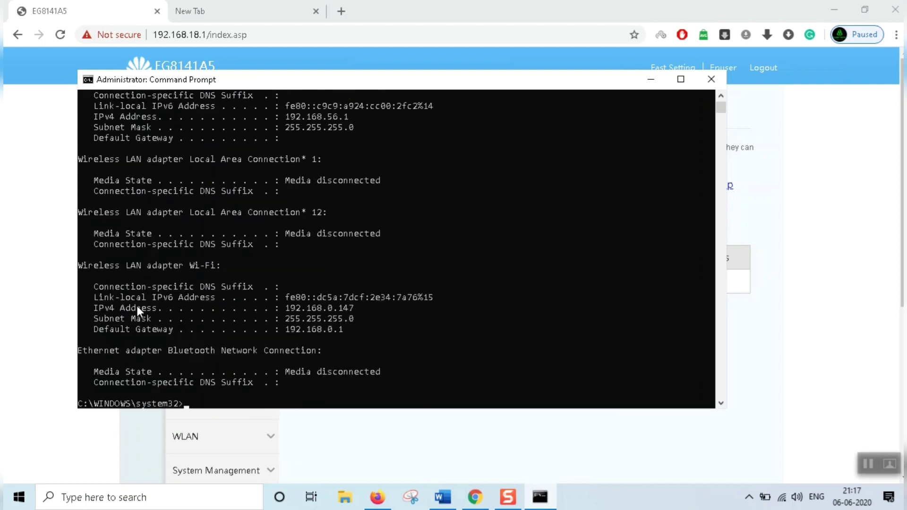
Step: Check the Wi-Fi default gateway 192.168.0.1, then minimize the console
{"action": "left_click_drag", "start_coordinate": [78, 264], "coordinate": [95, 328]}
{"action": "left_click", "coordinate": [340, 329]}
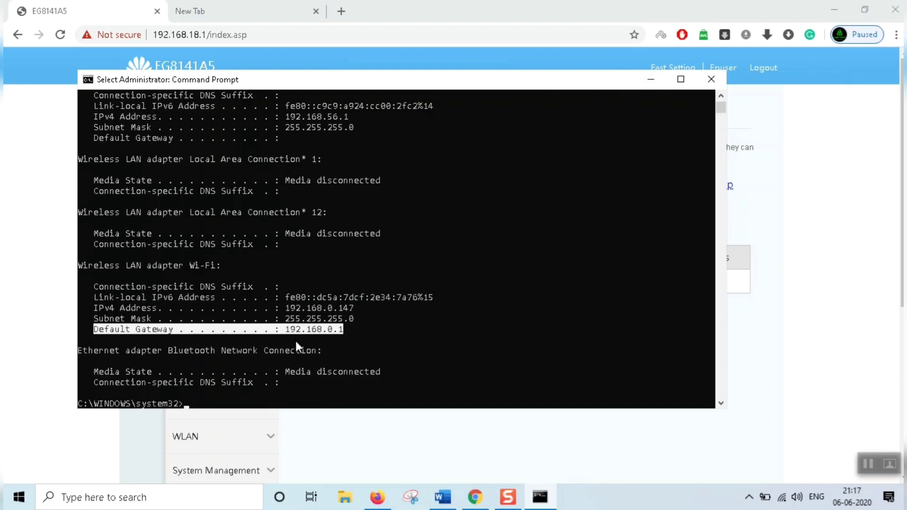
{"action": "left_click", "coordinate": [651, 79]}
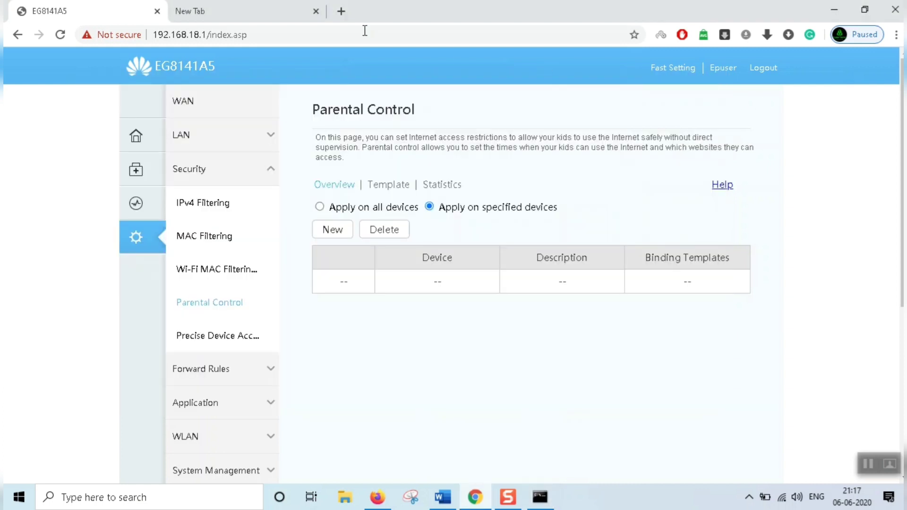
Step: Load the router login page at 192.168.18.1 in the new tab and focus the password field
{"action": "left_click", "coordinate": [252, 3]}
{"action": "type", "text": "192"}
{"action": "left_click", "coordinate": [201, 35]}
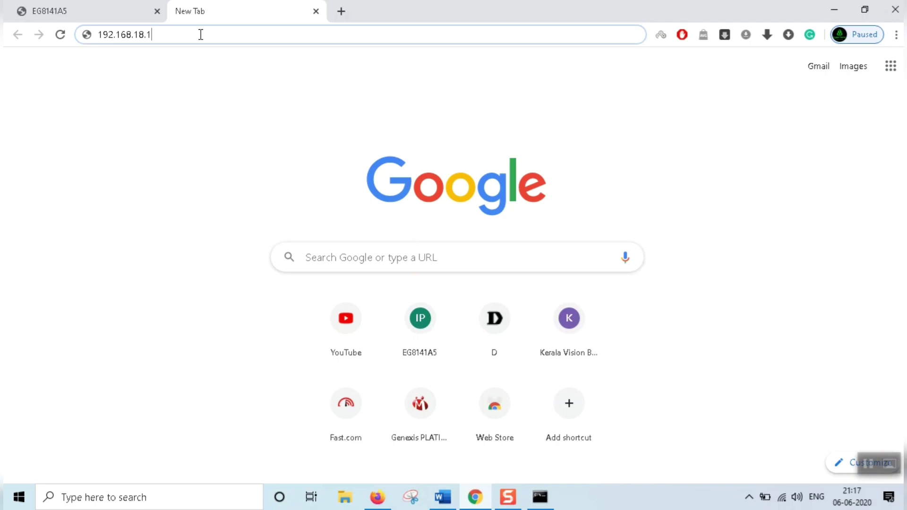
{"action": "key", "text": "Return"}
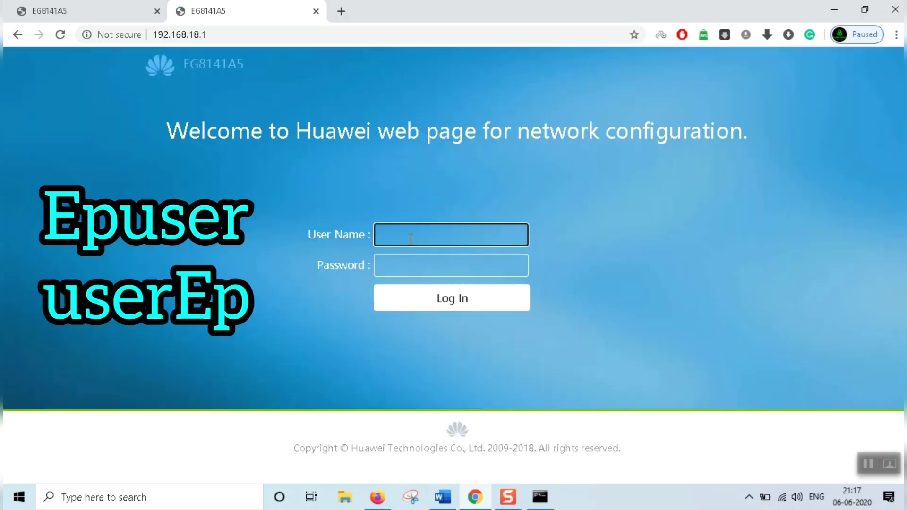
{"action": "left_click", "coordinate": [414, 266]}
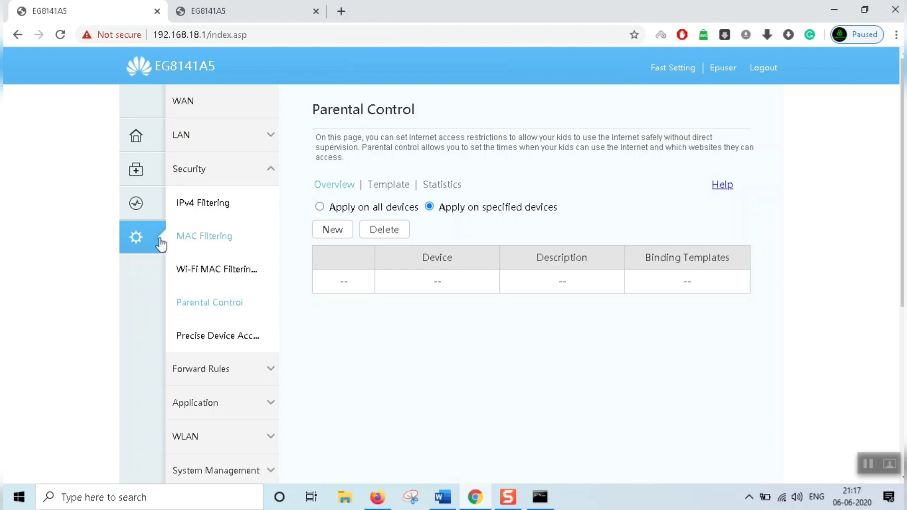
{"action": "left_click", "coordinate": [134, 137]}
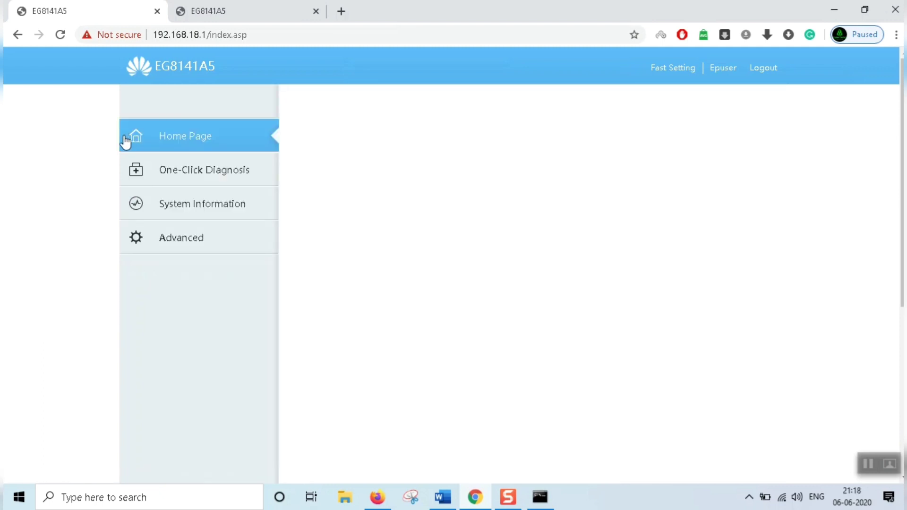
{"action": "left_click", "coordinate": [172, 248]}
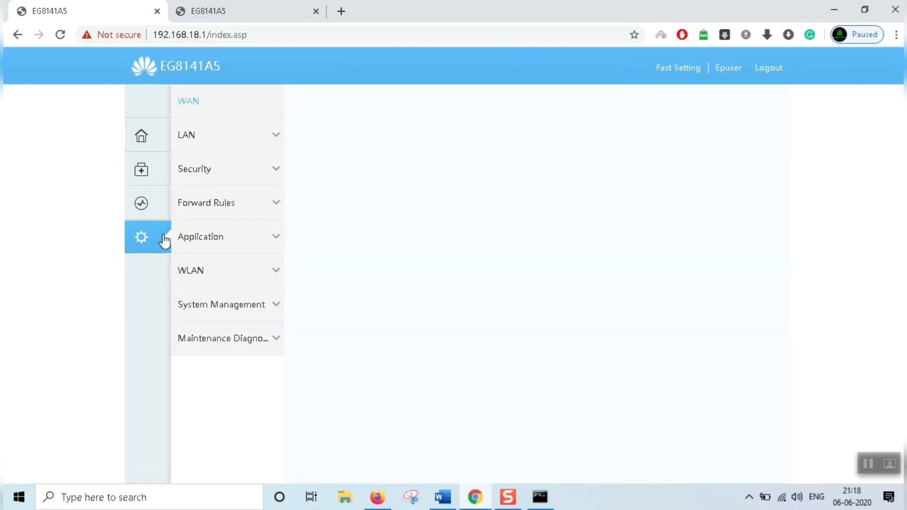
{"action": "left_click", "coordinate": [181, 175]}
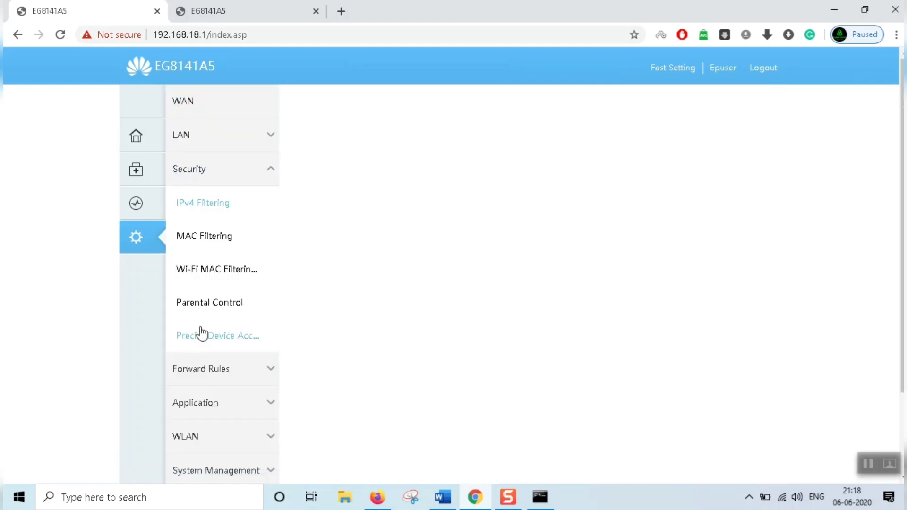
{"action": "left_click", "coordinate": [209, 303]}
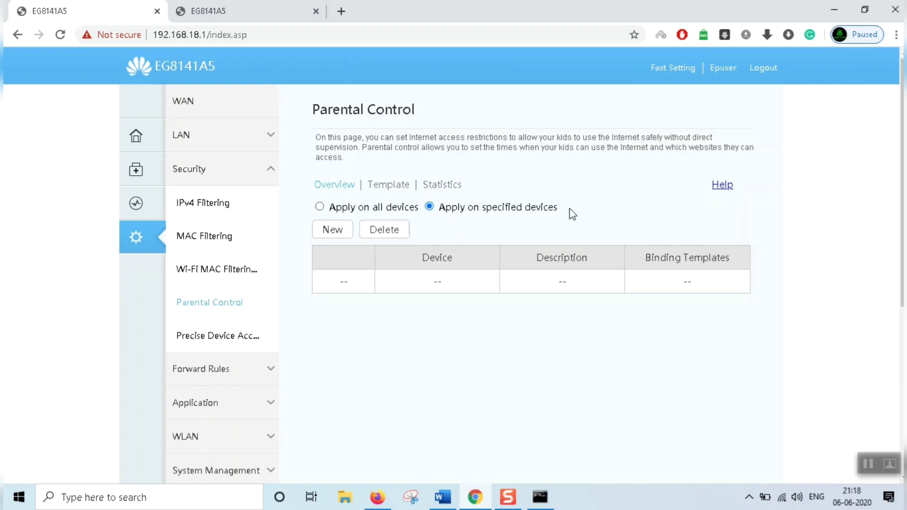
{"action": "left_click_drag", "start_coordinate": [558, 207], "coordinate": [439, 207]}
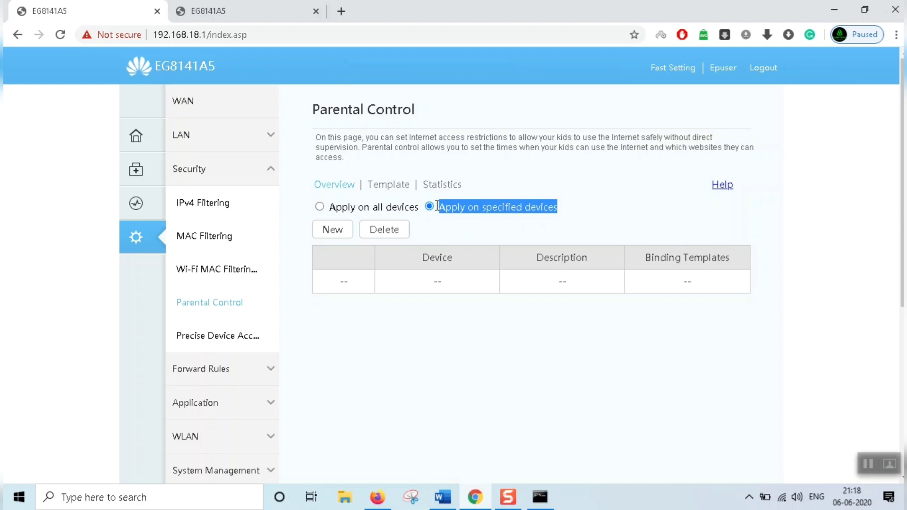
{"action": "left_click", "coordinate": [527, 208]}
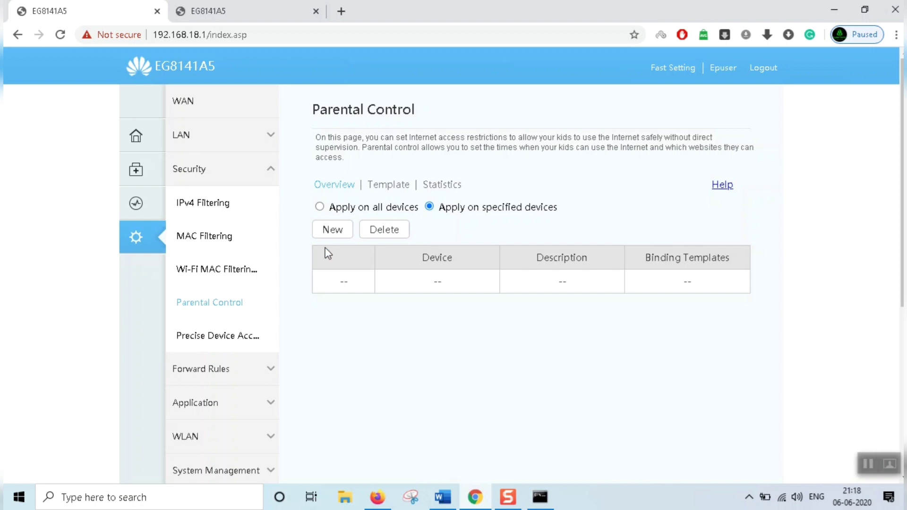
Step: Create a new device binding for 0c:b6:d2:45:7d:ba at 192.168.18.32
{"action": "left_click", "coordinate": [317, 234]}
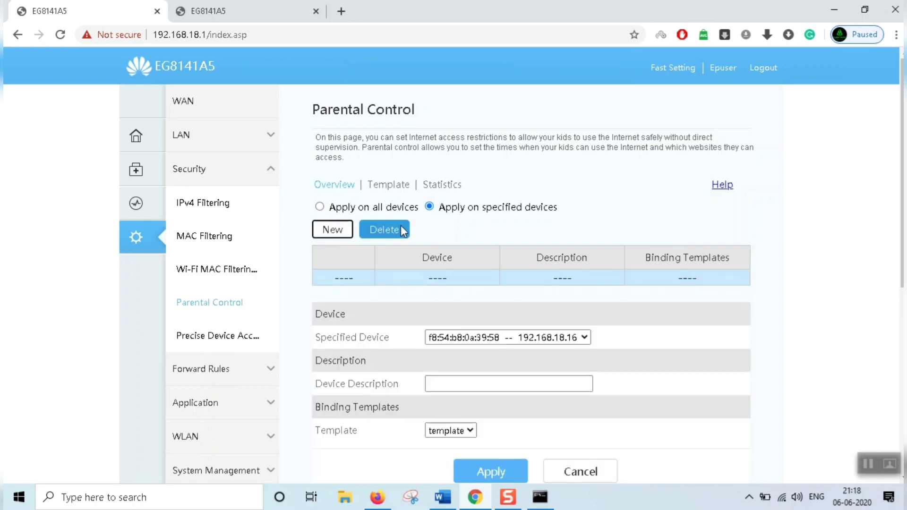
{"action": "left_click_drag", "start_coordinate": [440, 207], "coordinate": [593, 214]}
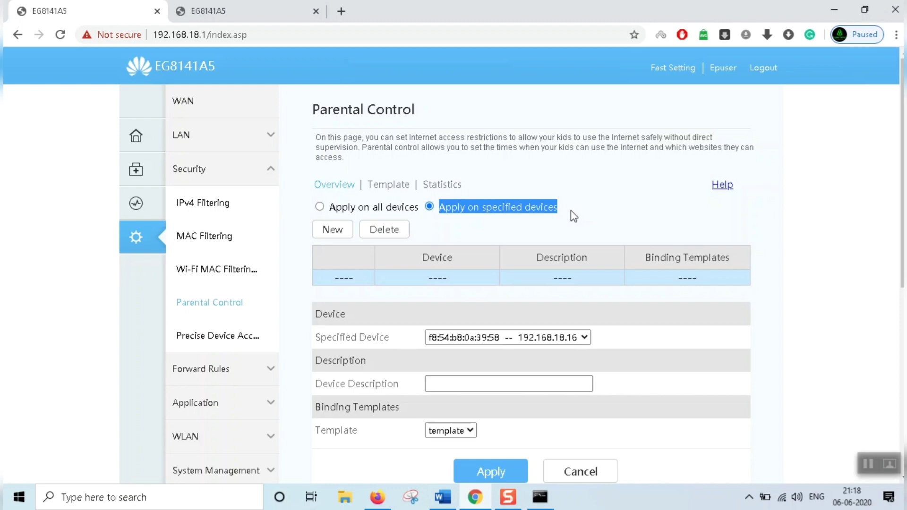
{"action": "left_click", "coordinate": [603, 208]}
{"action": "scroll", "coordinate": [537, 215], "scroll_direction": "down", "scroll_amount": 1}
{"action": "scroll", "coordinate": [524, 223], "scroll_direction": "up", "scroll_amount": 1}
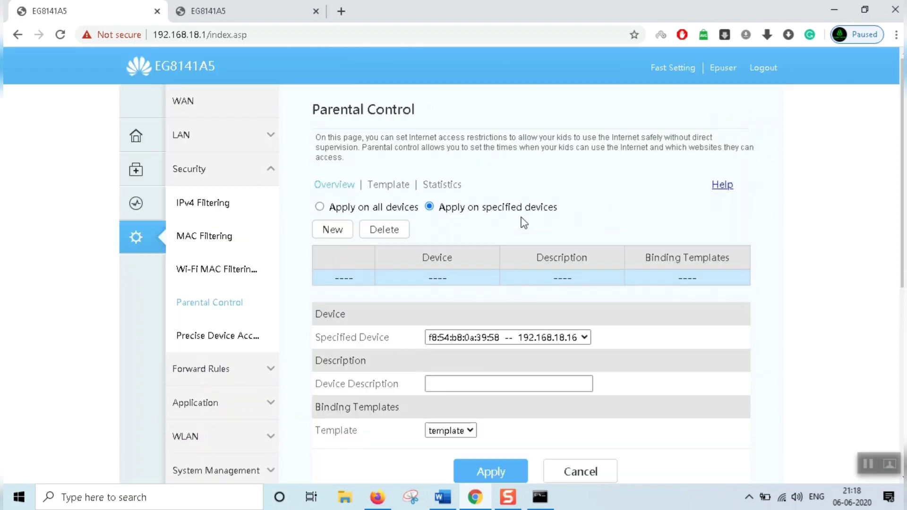
{"action": "scroll", "coordinate": [520, 218], "scroll_direction": "down", "scroll_amount": 1}
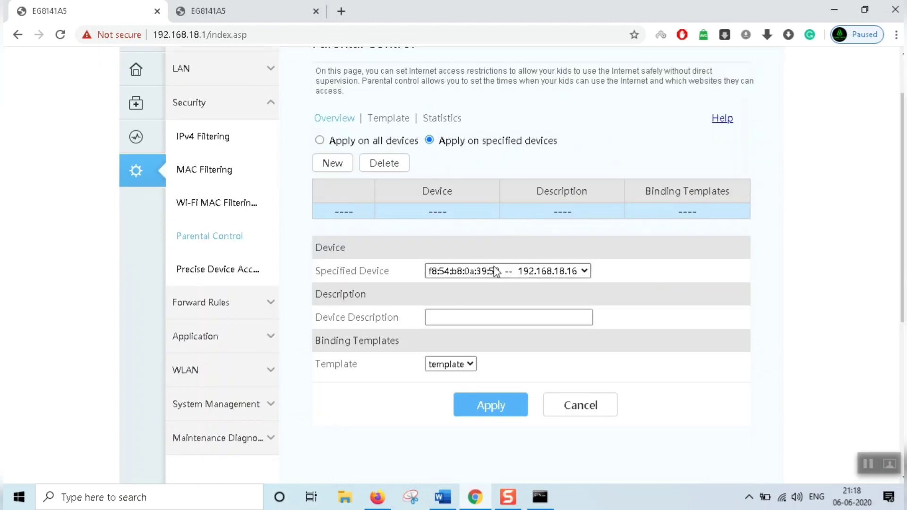
{"action": "left_click", "coordinate": [455, 274]}
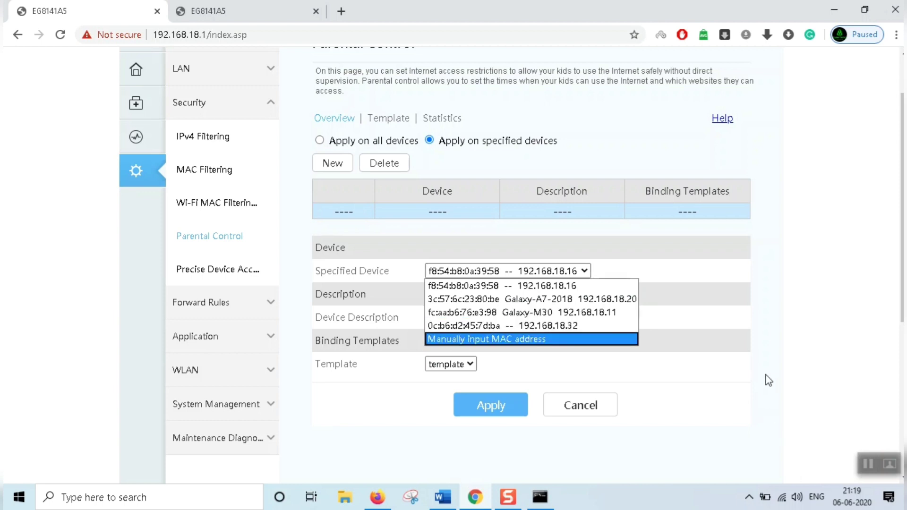
{"action": "left_click", "coordinate": [539, 326]}
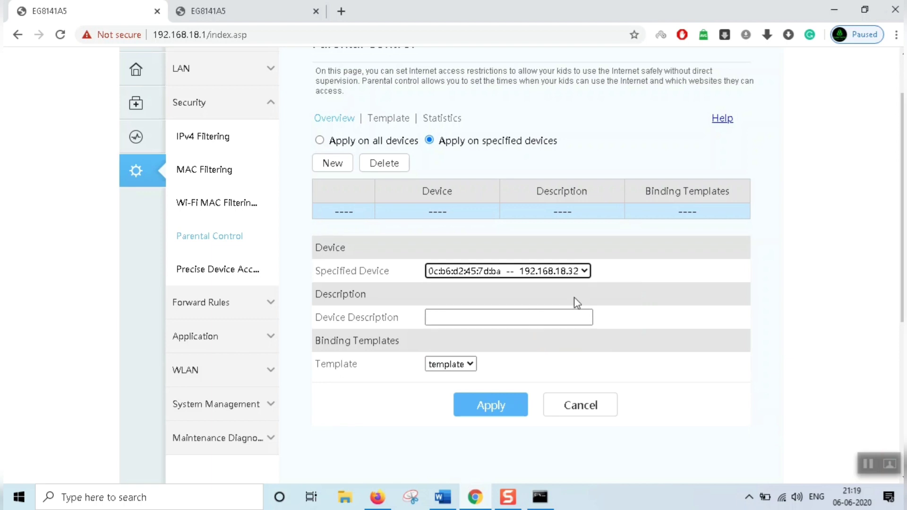
Step: Review the ipconfig output and copy the default gateway line
{"action": "left_click", "coordinate": [540, 496]}
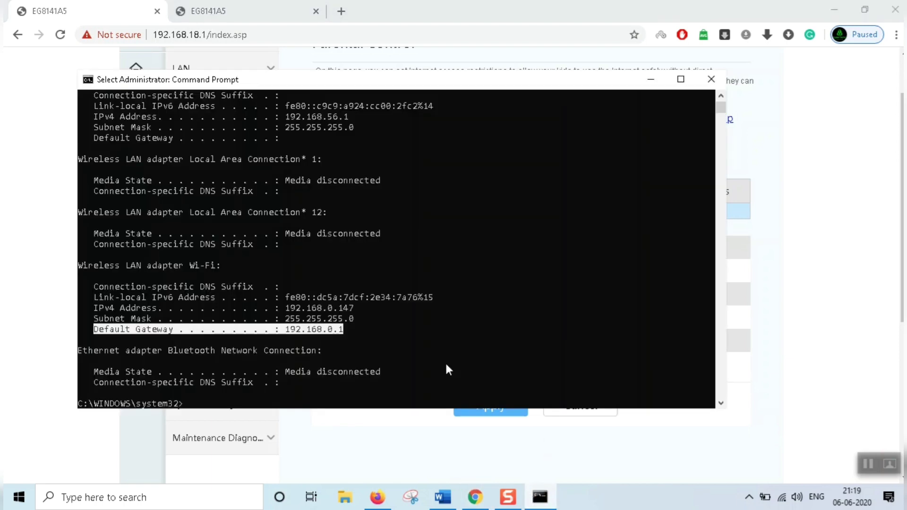
{"action": "right_click", "coordinate": [373, 321]}
{"action": "left_click", "coordinate": [451, 315]}
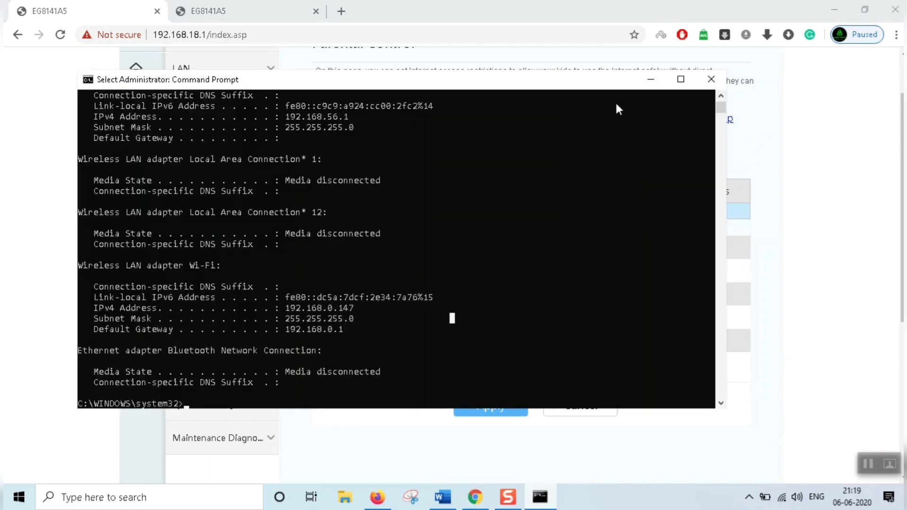
{"action": "scroll", "coordinate": [497, 191], "scroll_direction": "up", "scroll_amount": 1}
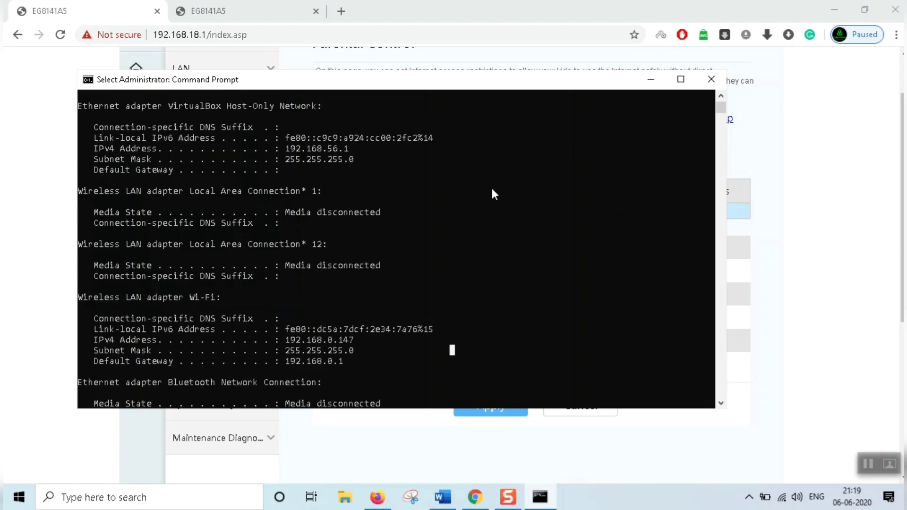
{"action": "left_click", "coordinate": [863, 466]}
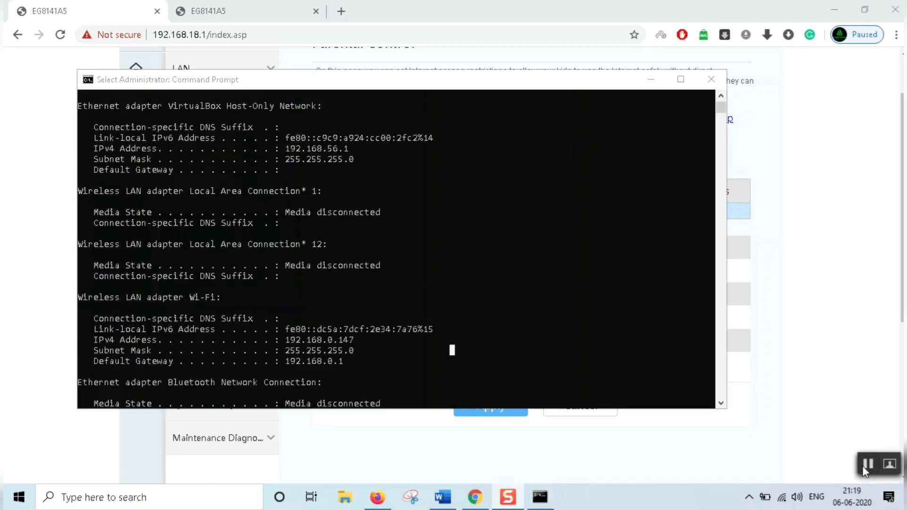
Step: Return to the router interface and open its Home Page
{"action": "left_click", "coordinate": [159, 60]}
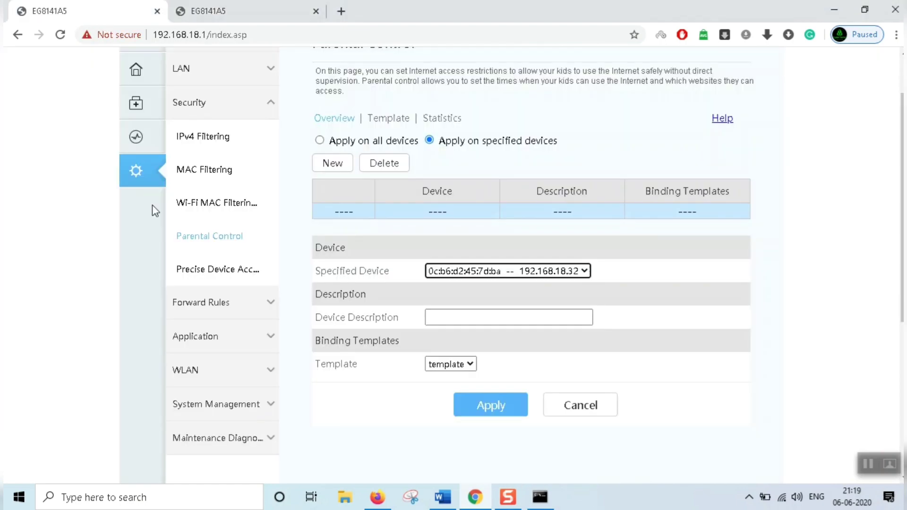
{"action": "scroll", "coordinate": [155, 210], "scroll_direction": "up", "scroll_amount": 1}
{"action": "left_click", "coordinate": [136, 140]}
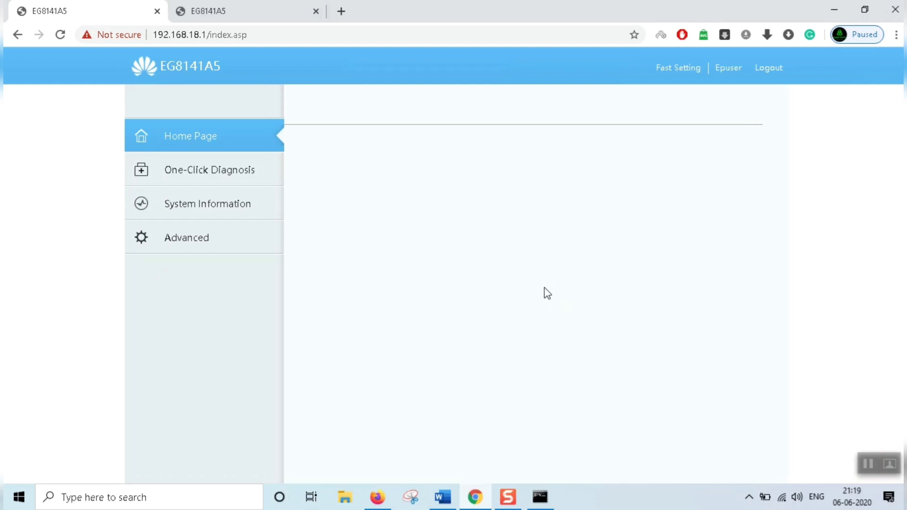
{"action": "scroll", "coordinate": [543, 293], "scroll_direction": "down", "scroll_amount": 1}
{"action": "scroll", "coordinate": [542, 294], "scroll_direction": "down", "scroll_amount": 1}
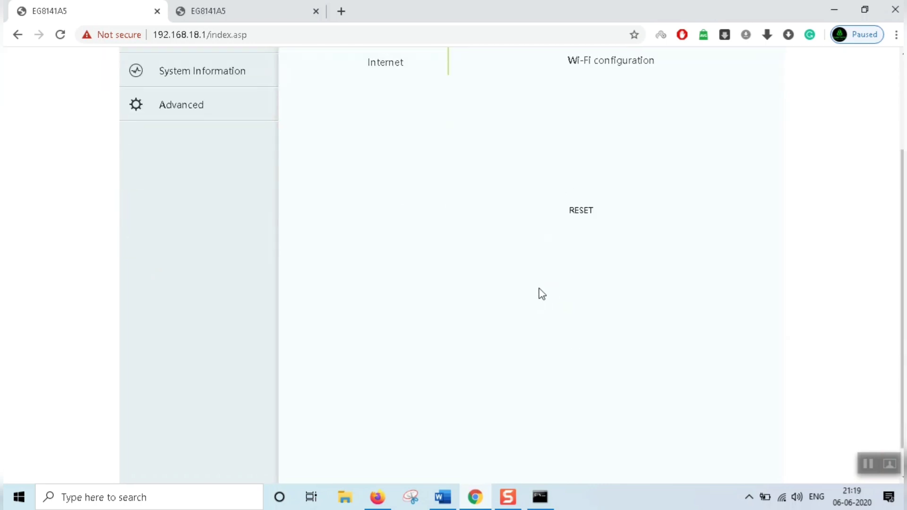
Step: Open the Wired devices list and note the online LAN1 device at 192.168.18.32
{"action": "scroll", "coordinate": [538, 291], "scroll_direction": "down", "scroll_amount": 3}
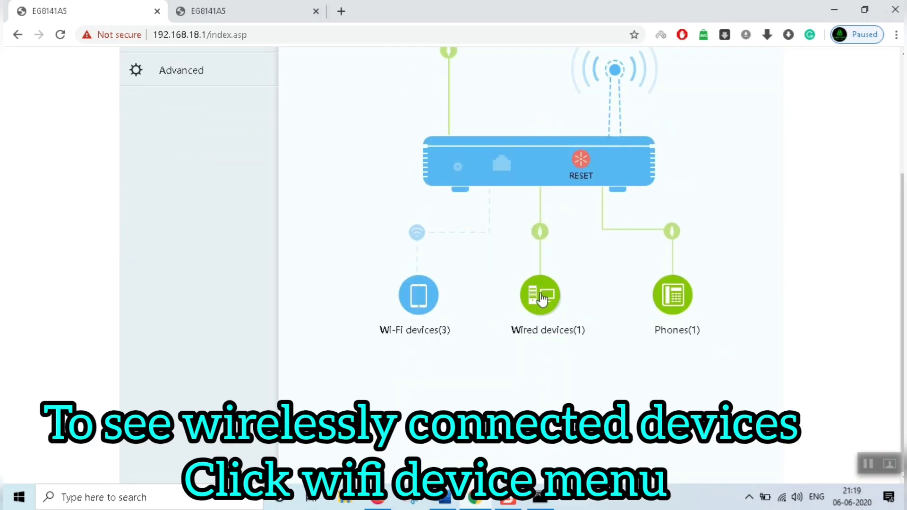
{"action": "left_click", "coordinate": [541, 298]}
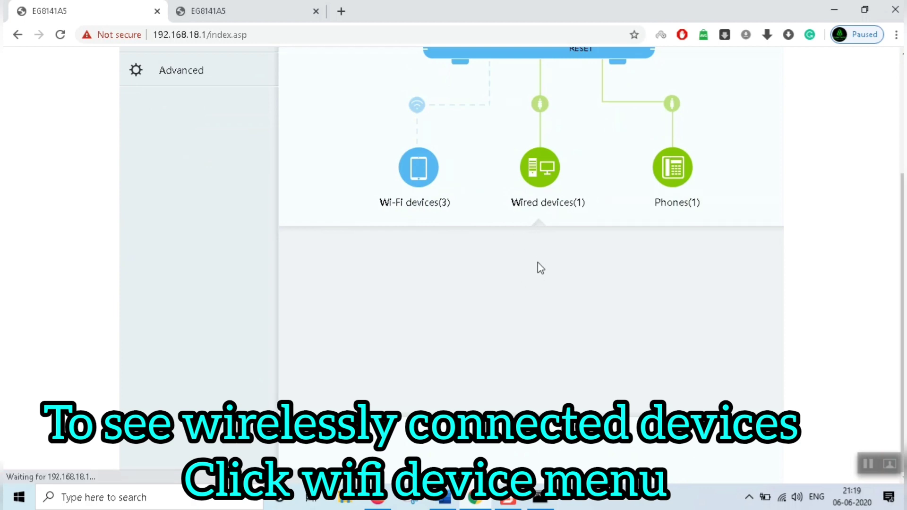
{"action": "scroll", "coordinate": [520, 317], "scroll_direction": "down", "scroll_amount": 4}
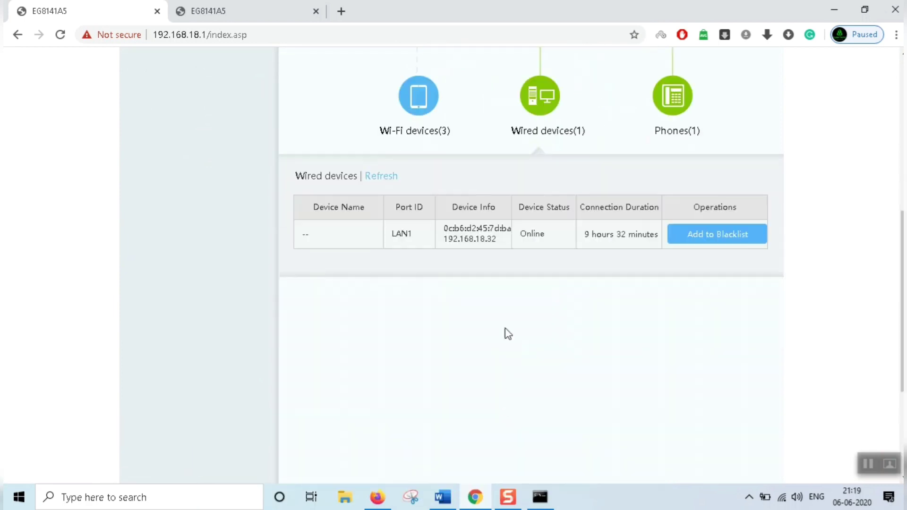
{"action": "left_click_drag", "start_coordinate": [497, 244], "coordinate": [442, 246]}
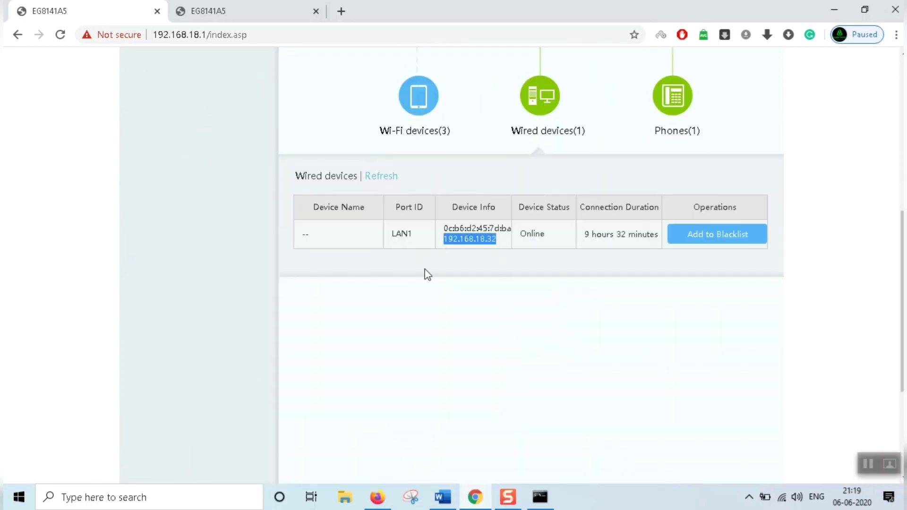
{"action": "scroll", "coordinate": [419, 284], "scroll_direction": "up", "scroll_amount": 6}
{"action": "scroll", "coordinate": [194, 247], "scroll_direction": "down", "scroll_amount": 3}
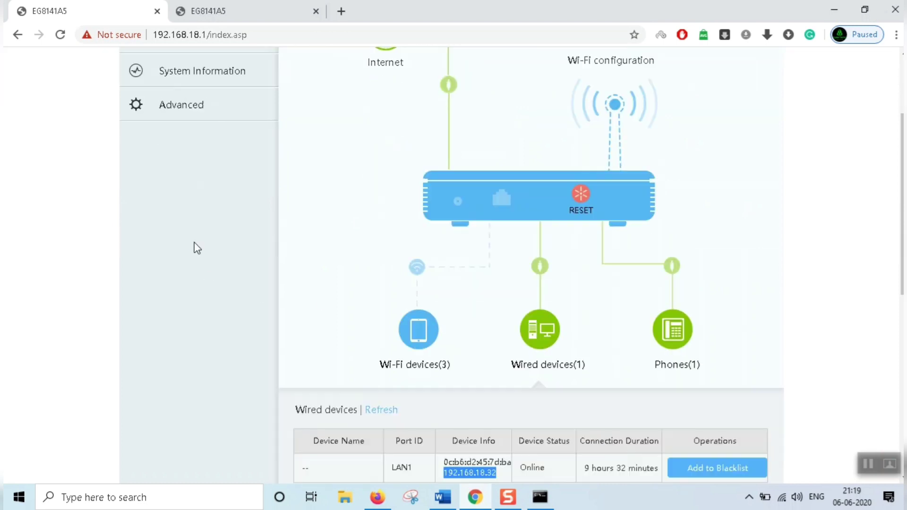
{"action": "scroll", "coordinate": [194, 247], "scroll_direction": "up", "scroll_amount": 3}
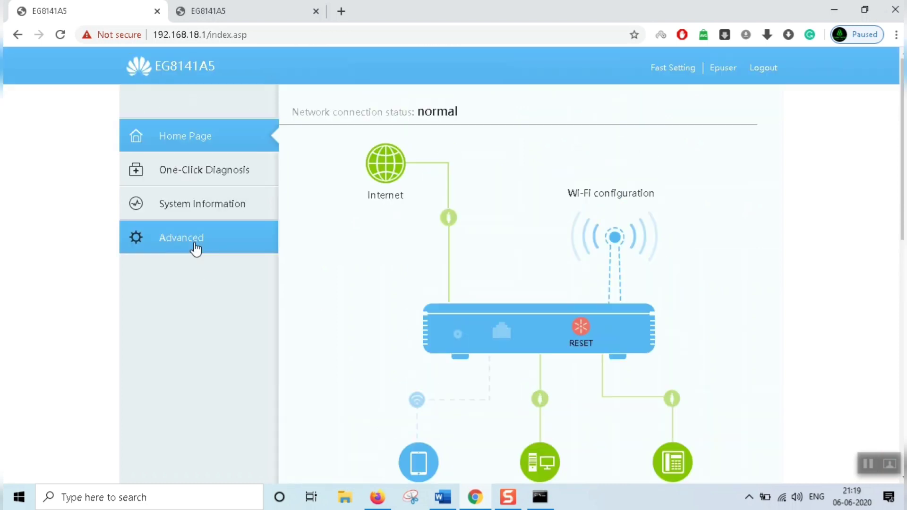
Step: Return to Parental Control through Advanced and the Security section
{"action": "left_click", "coordinate": [196, 249]}
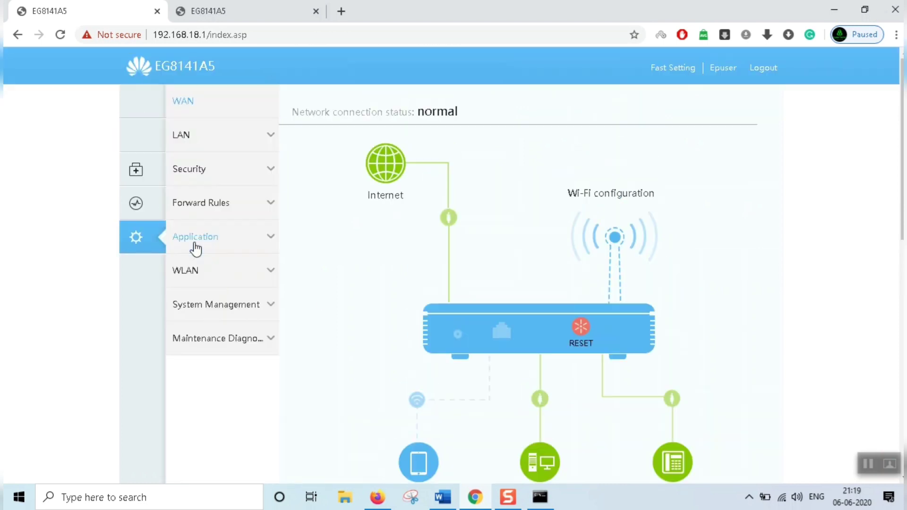
{"action": "left_click", "coordinate": [220, 182]}
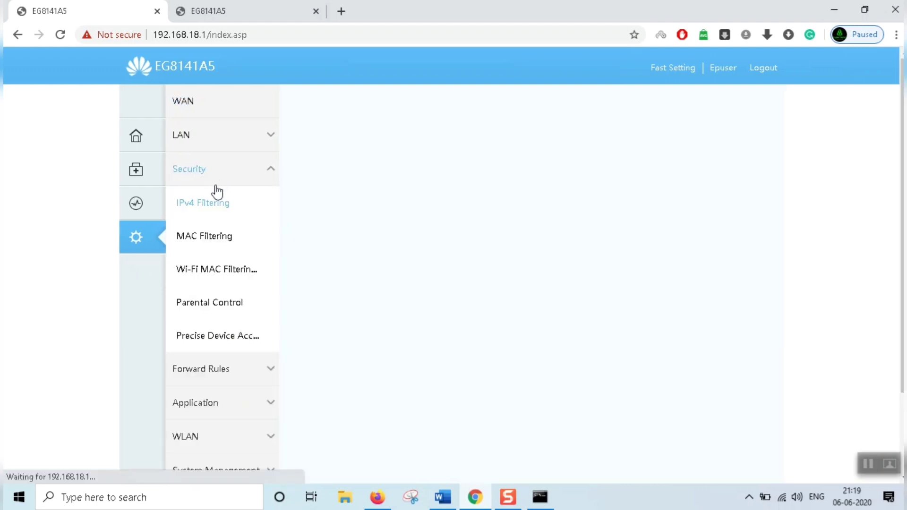
{"action": "left_click", "coordinate": [224, 312]}
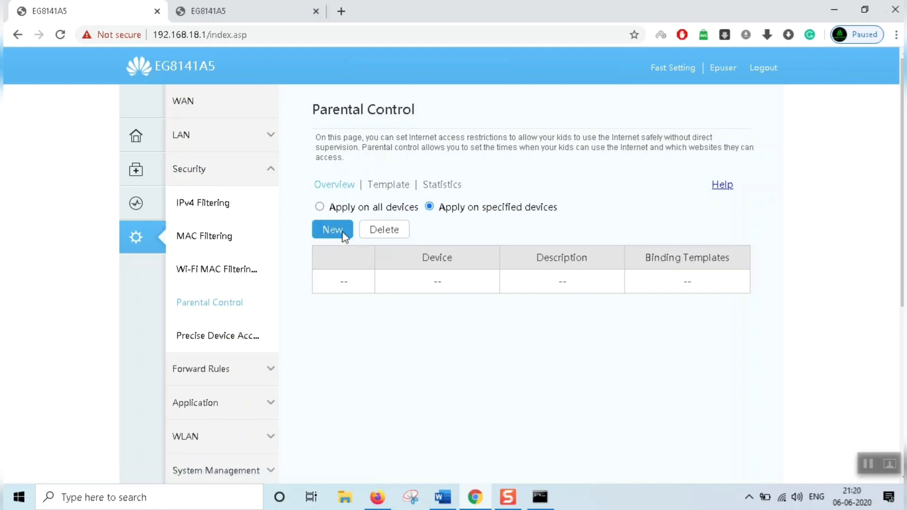
Step: Add a new entry for the 192.168.18.32 device described as Kids Computer
{"action": "left_click", "coordinate": [343, 231]}
{"action": "left_click", "coordinate": [467, 336]}
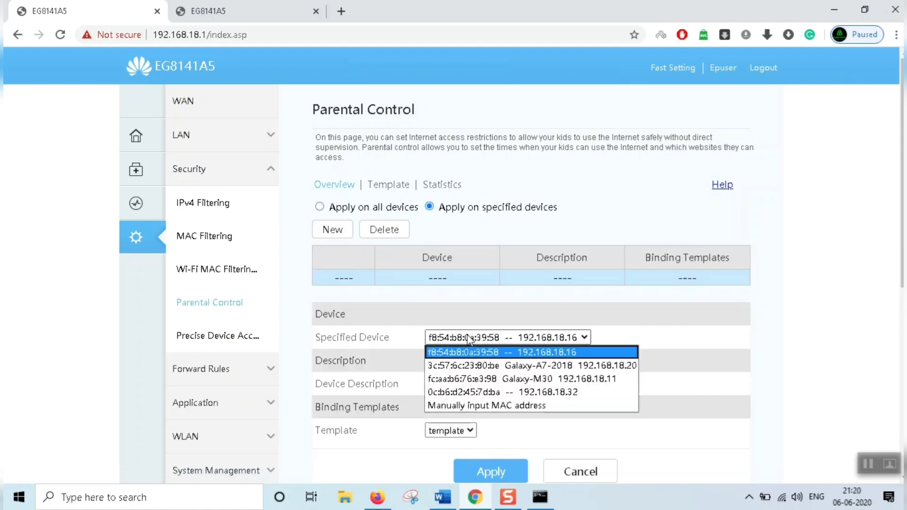
{"action": "left_click", "coordinate": [467, 391]}
{"action": "left_click", "coordinate": [479, 385]}
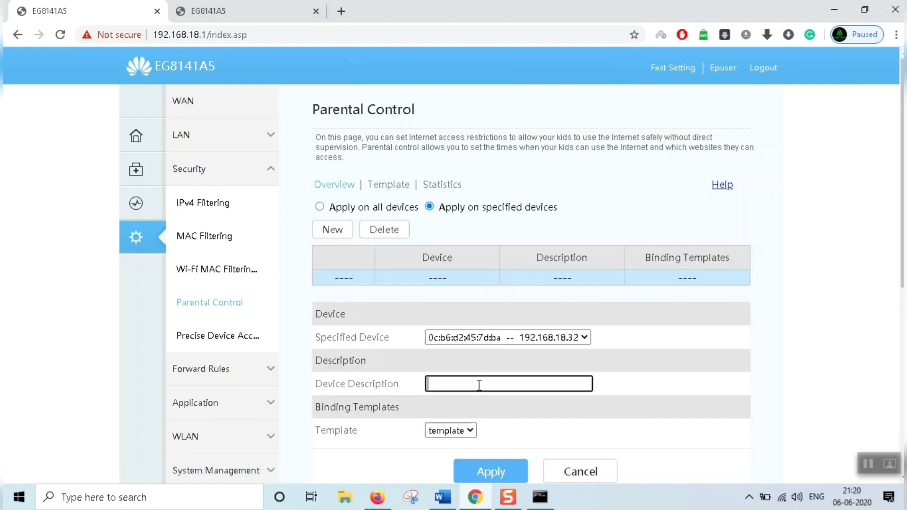
{"action": "type", "text": "Kids Computer"}
{"action": "left_click", "coordinate": [684, 350]}
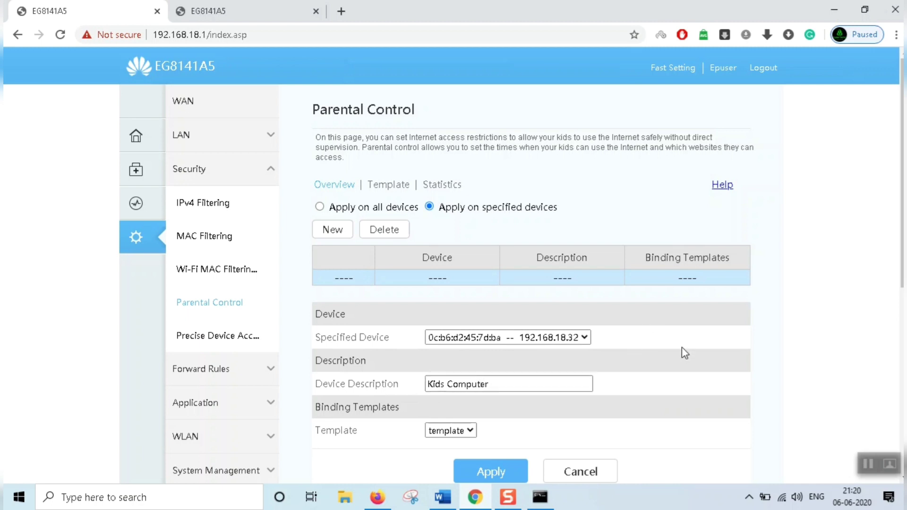
Step: Apply the binding to 'template' and check the new Kids Computer entry
{"action": "scroll", "coordinate": [391, 383], "scroll_direction": "down", "scroll_amount": 3}
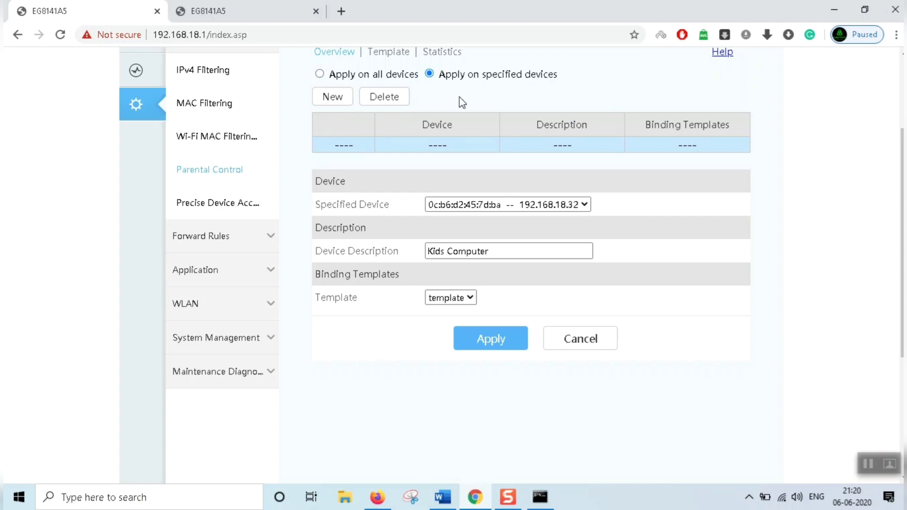
{"action": "left_click", "coordinate": [495, 340]}
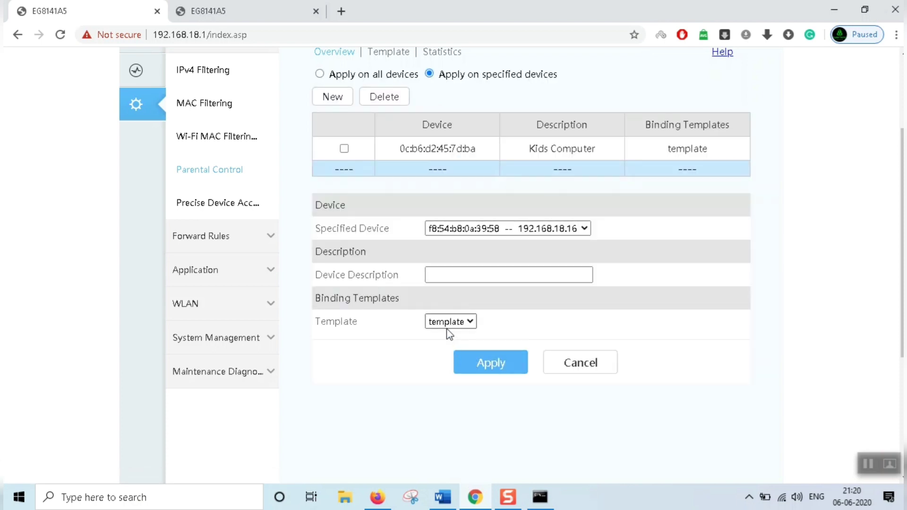
{"action": "scroll", "coordinate": [449, 334], "scroll_direction": "up", "scroll_amount": 3}
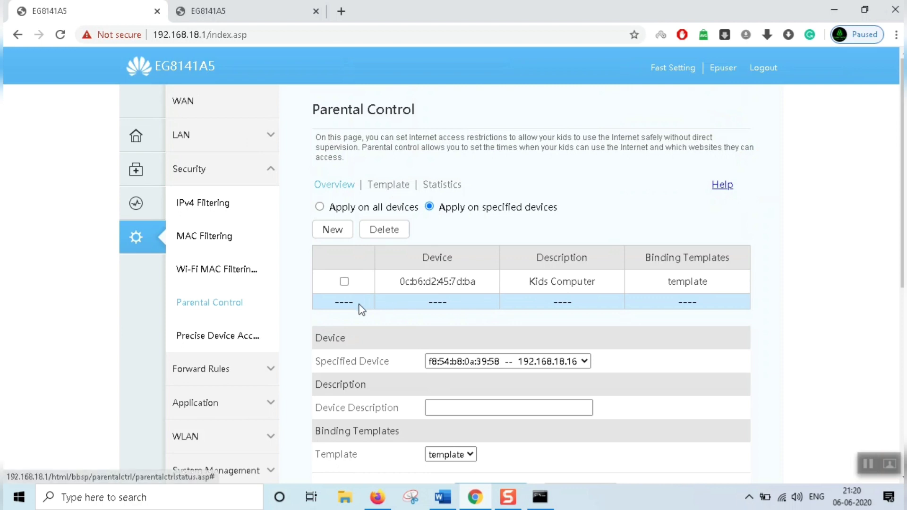
{"action": "left_click_drag", "start_coordinate": [397, 280], "coordinate": [718, 280]}
Step: Open the template's details and review its name, validity and allowed surfing period
{"action": "left_click", "coordinate": [388, 183]}
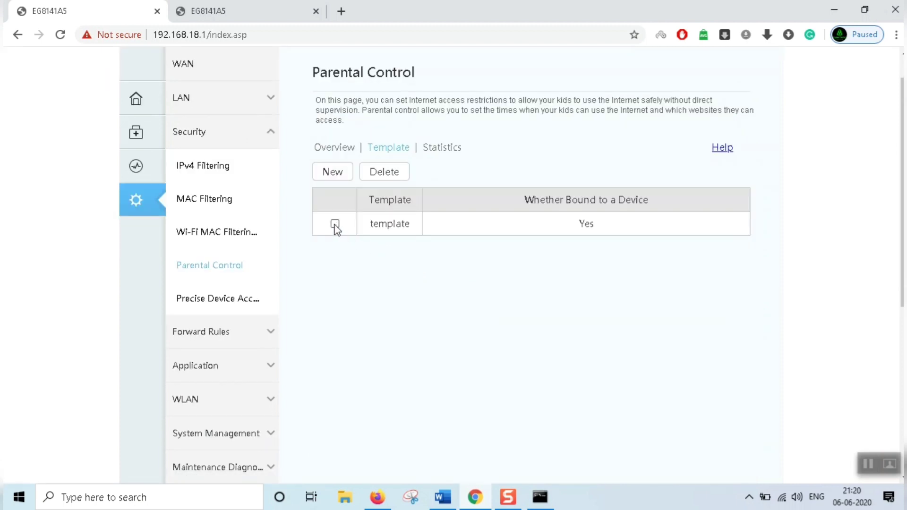
{"action": "left_click", "coordinate": [335, 224]}
{"action": "scroll", "coordinate": [393, 264], "scroll_direction": "down", "scroll_amount": 3}
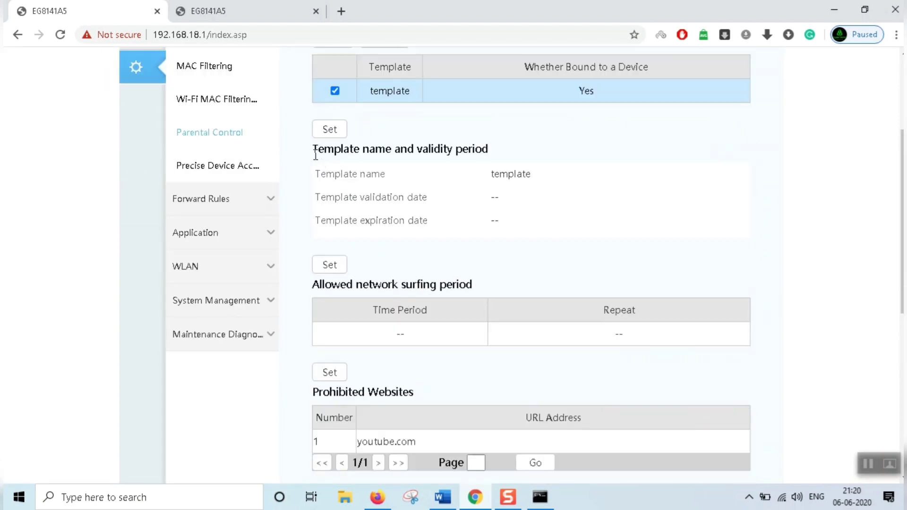
{"action": "left_click_drag", "start_coordinate": [313, 149], "coordinate": [495, 157]}
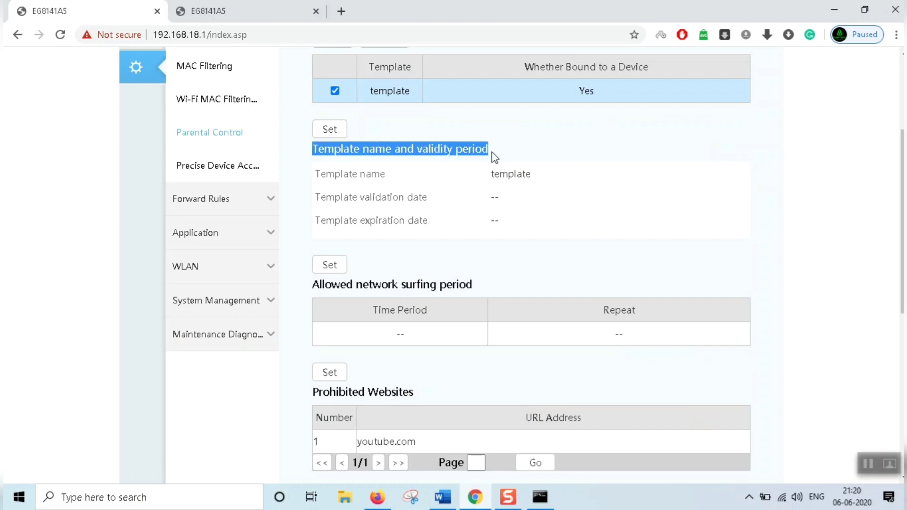
{"action": "left_click", "coordinate": [488, 174]}
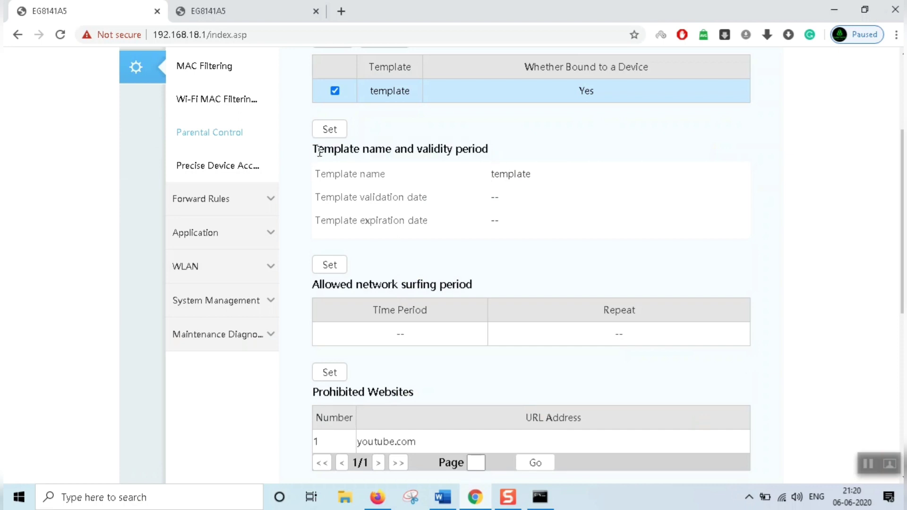
{"action": "left_click_drag", "start_coordinate": [314, 149], "coordinate": [525, 227]}
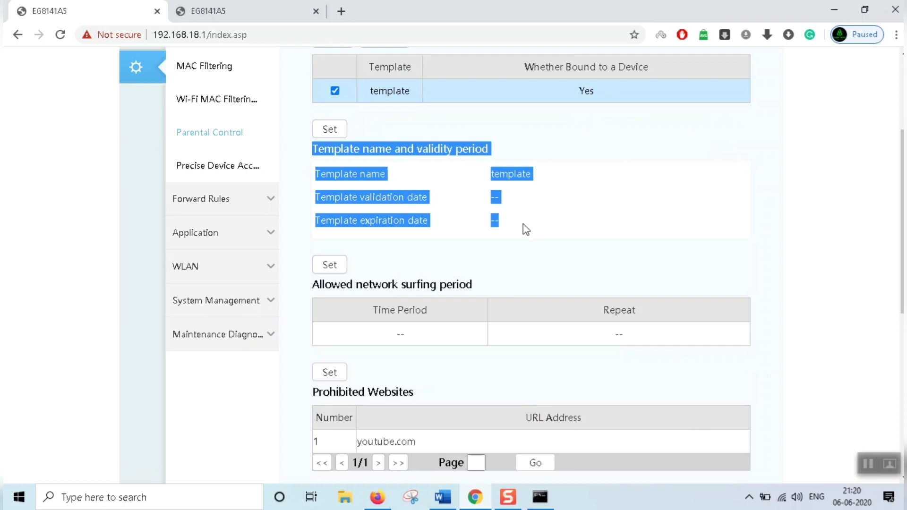
{"action": "left_click", "coordinate": [522, 232]}
{"action": "scroll", "coordinate": [480, 257], "scroll_direction": "down", "scroll_amount": 1}
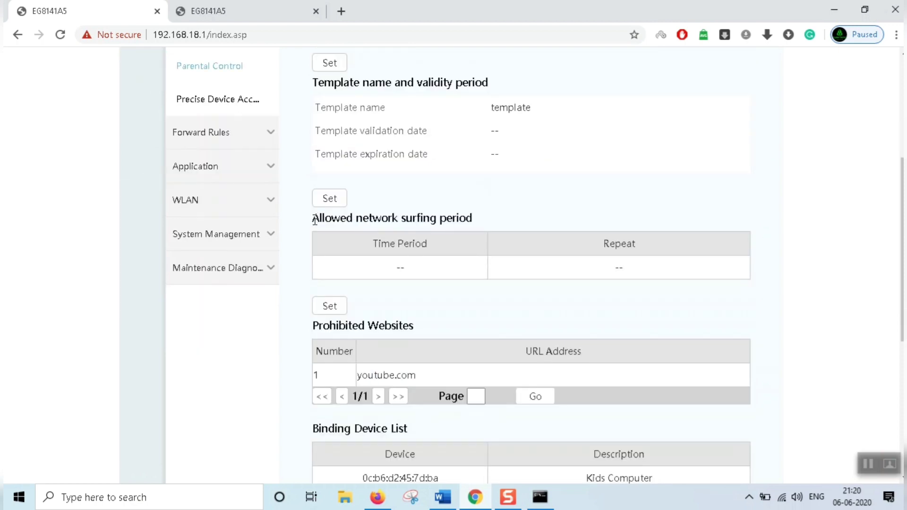
{"action": "left_click_drag", "start_coordinate": [315, 221], "coordinate": [457, 231]}
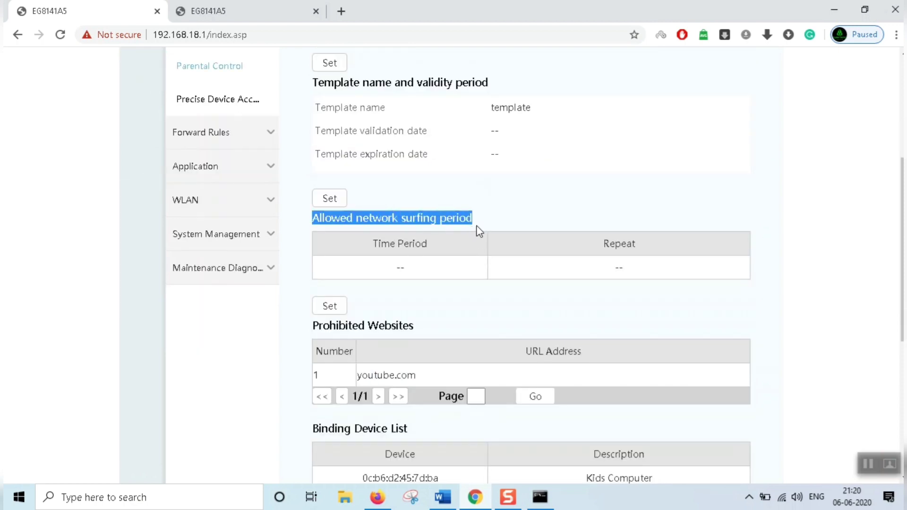
{"action": "left_click", "coordinate": [449, 239]}
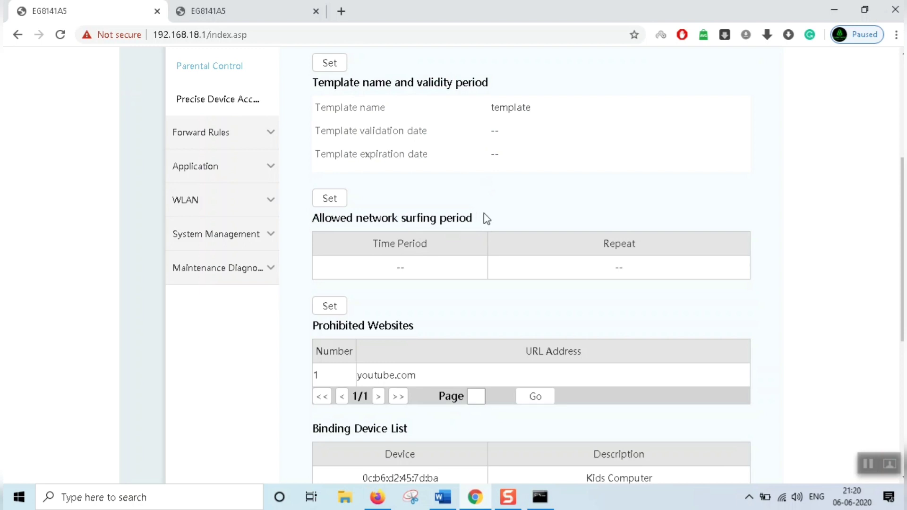
{"action": "left_click_drag", "start_coordinate": [472, 220], "coordinate": [312, 218]}
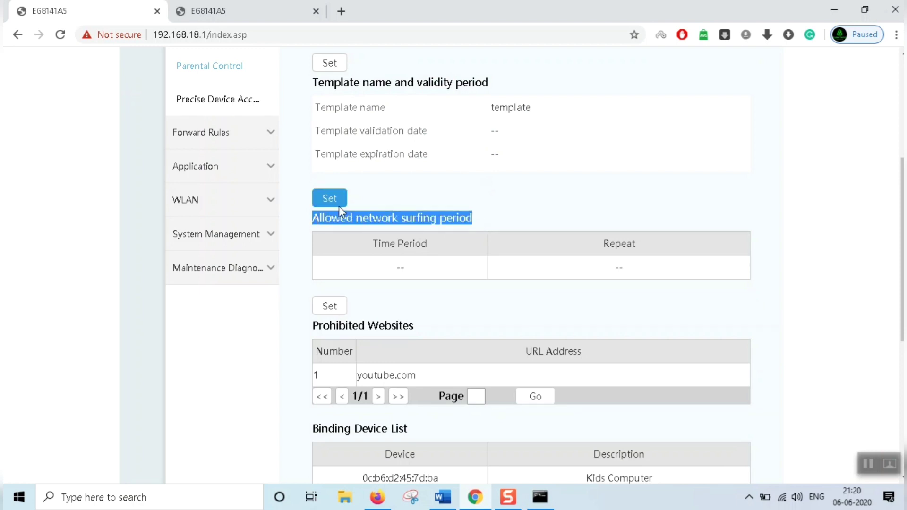
{"action": "left_click", "coordinate": [352, 265]}
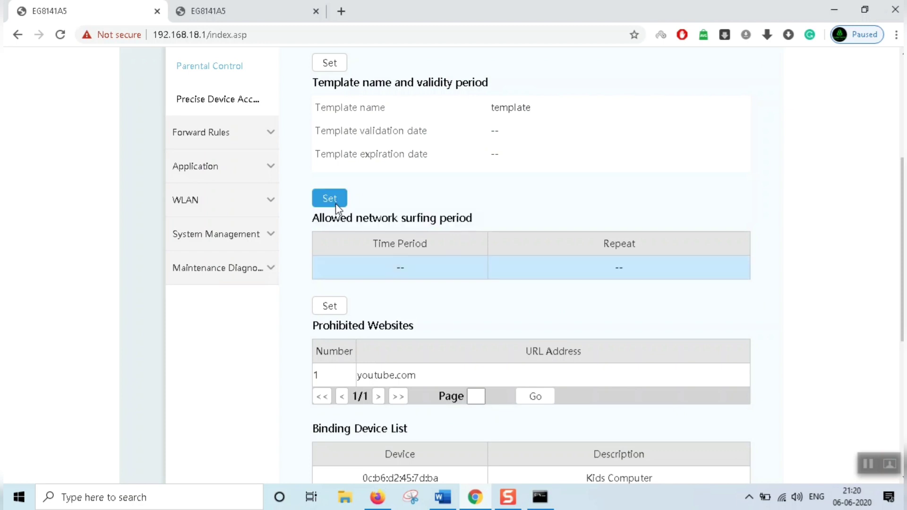
Step: Open the Prohibited Websites settings, which list youtube.com in Blacklist mode
{"action": "scroll", "coordinate": [553, 249], "scroll_direction": "down", "scroll_amount": 4}
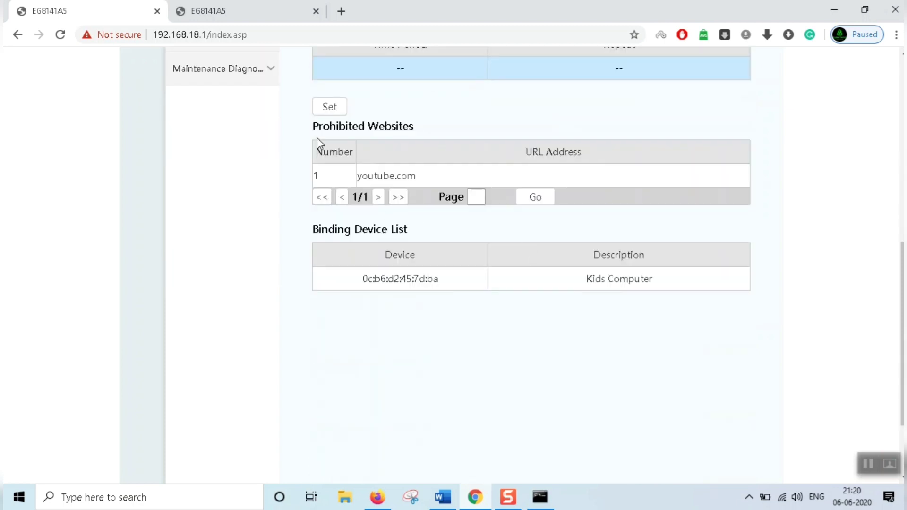
{"action": "left_click", "coordinate": [330, 112]}
{"action": "double_click", "coordinate": [408, 177]}
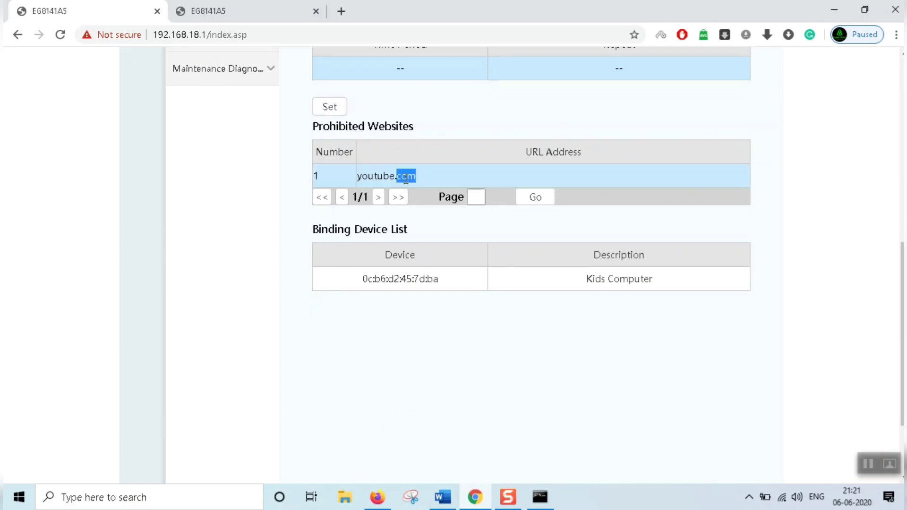
{"action": "left_click", "coordinate": [330, 112]}
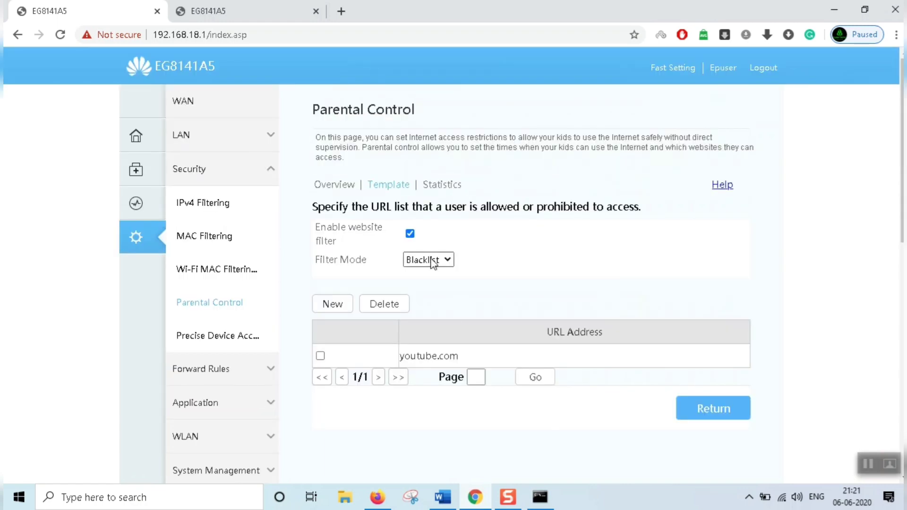
Step: Keep the template's website filter mode set to Blacklist
{"action": "left_click", "coordinate": [432, 263]}
{"action": "left_click", "coordinate": [432, 278]}
{"action": "scroll", "coordinate": [448, 256], "scroll_direction": "down", "scroll_amount": 1}
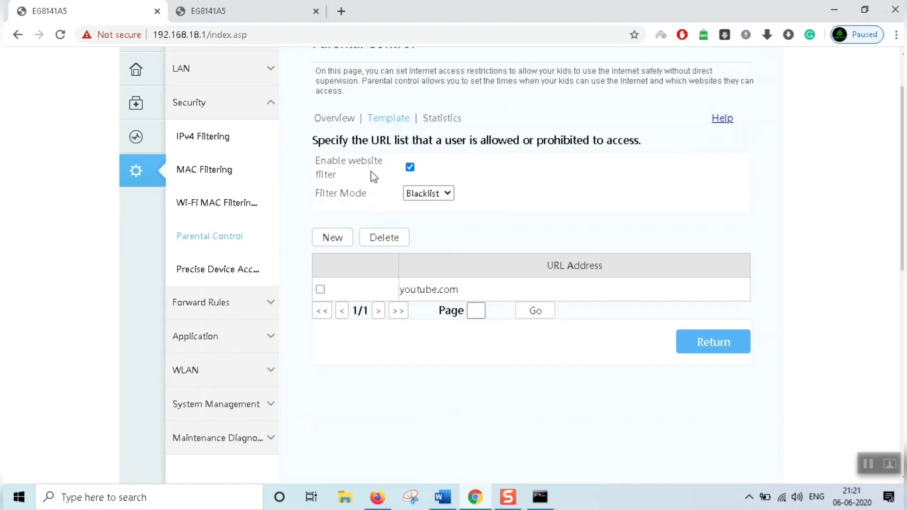
{"action": "left_click_drag", "start_coordinate": [317, 161], "coordinate": [387, 168]}
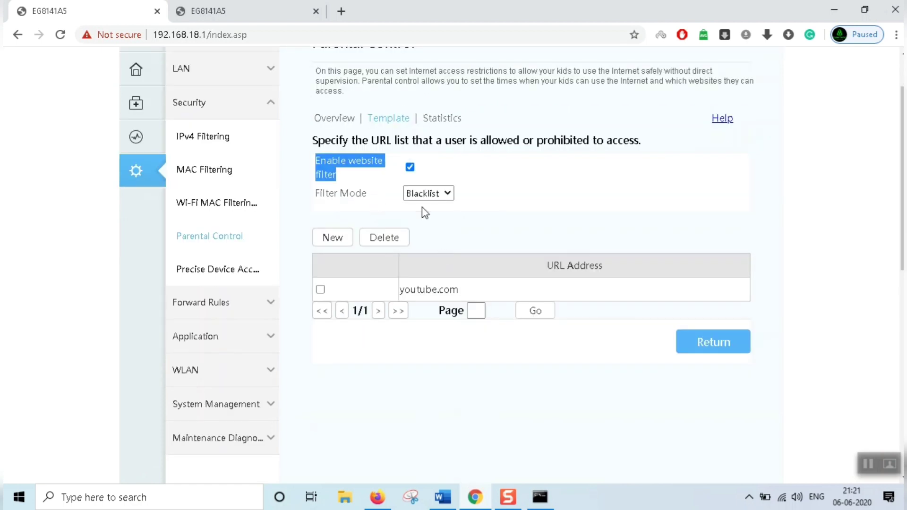
{"action": "left_click", "coordinate": [425, 222]}
Step: Add msn.com as a blocked URL
{"action": "left_click", "coordinate": [334, 239]}
{"action": "left_click", "coordinate": [480, 343]}
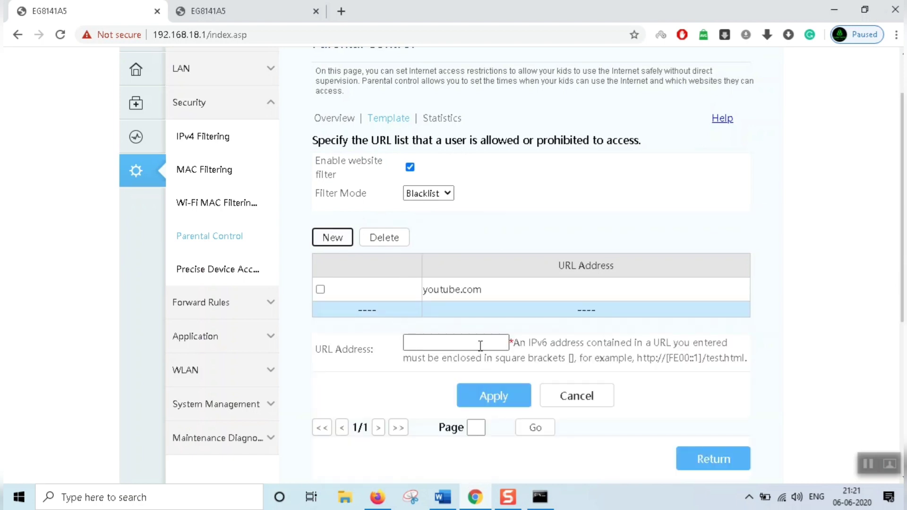
{"action": "type", "text": "msn"}
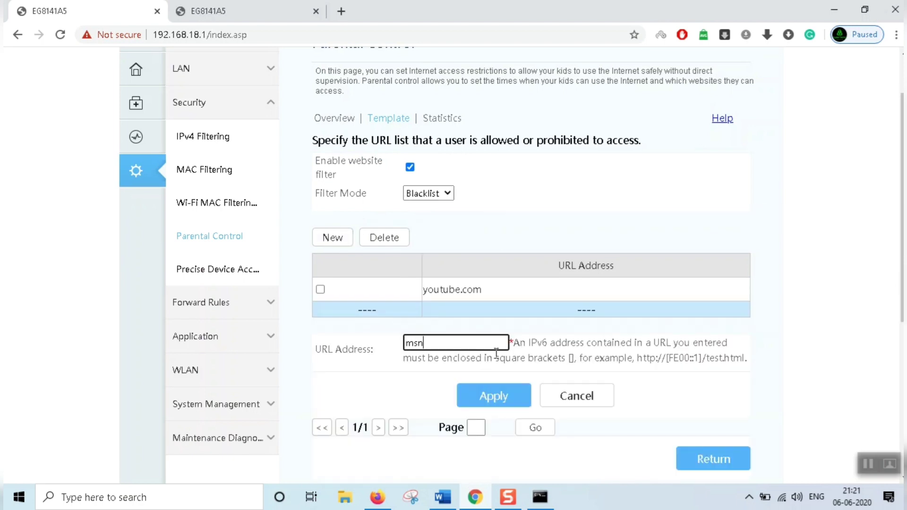
{"action": "type", "text": ".com"}
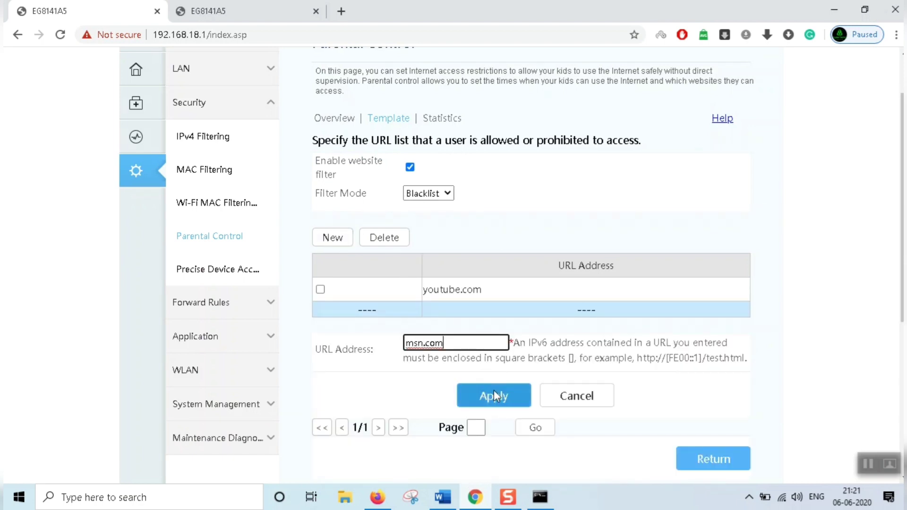
{"action": "left_click", "coordinate": [493, 396]}
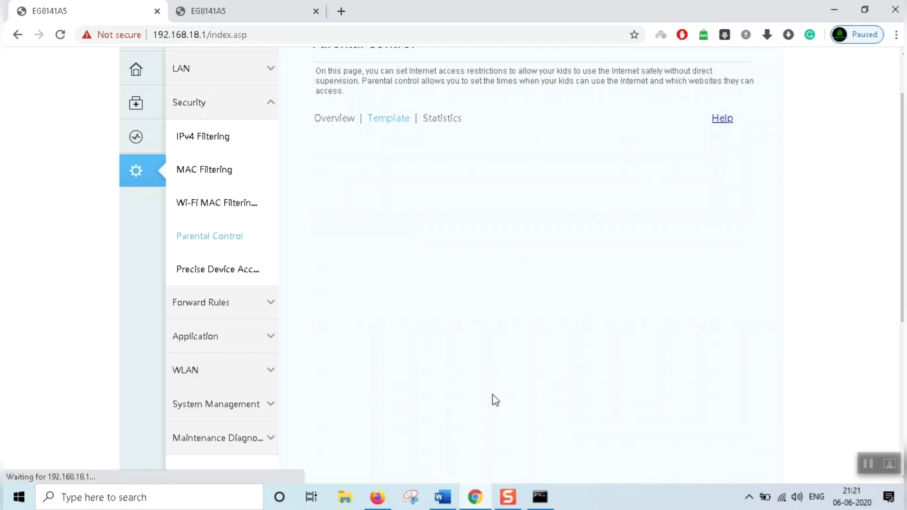
{"action": "left_click_drag", "start_coordinate": [447, 314], "coordinate": [409, 273]}
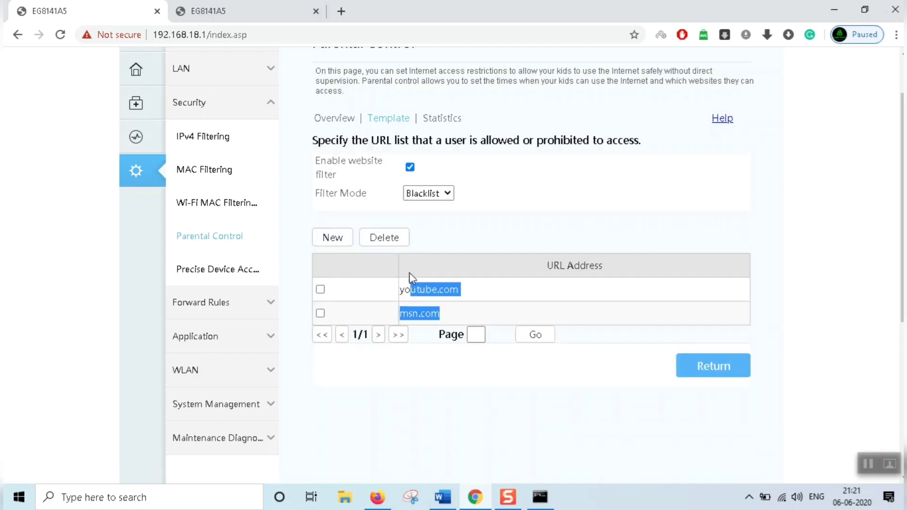
{"action": "left_click", "coordinate": [333, 237]}
Step: Add yahoo.com as a second blocked URL and return to the template list
{"action": "left_click", "coordinate": [430, 364]}
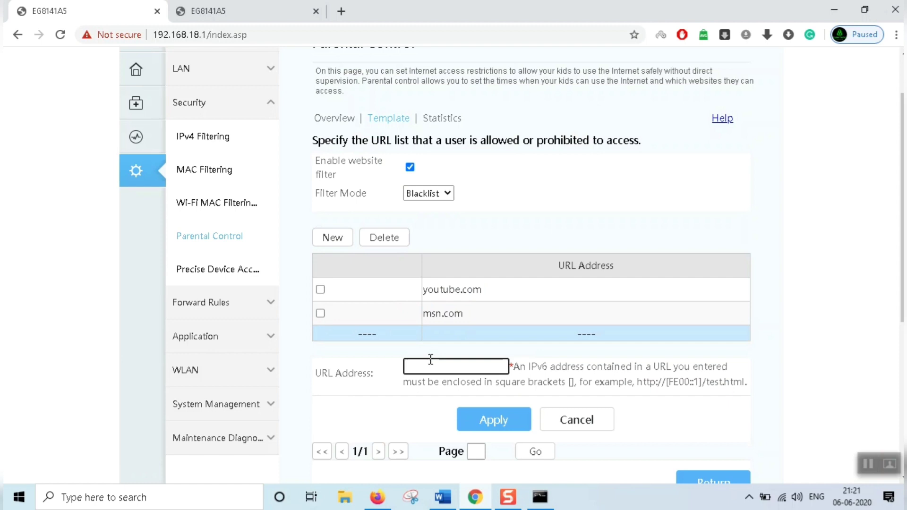
{"action": "type", "text": "yahoo.com"}
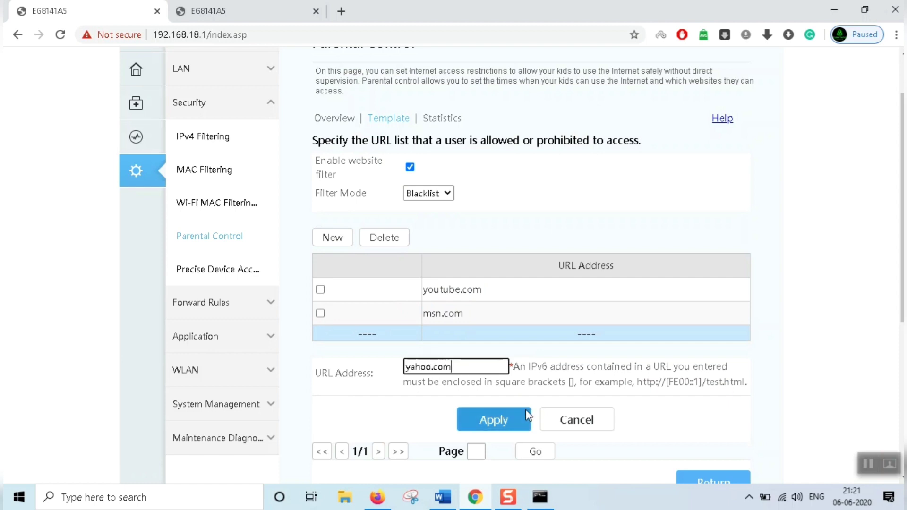
{"action": "left_click", "coordinate": [510, 415]}
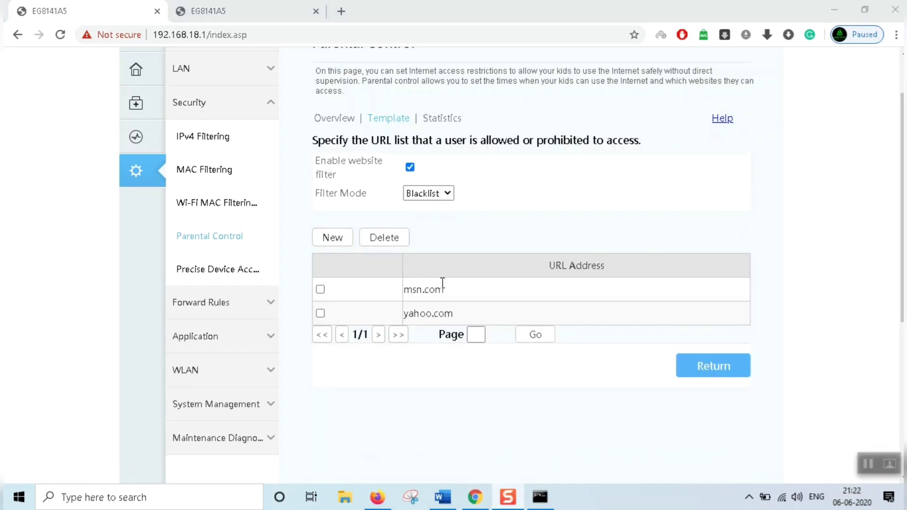
{"action": "scroll", "coordinate": [444, 279], "scroll_direction": "up", "scroll_amount": 2}
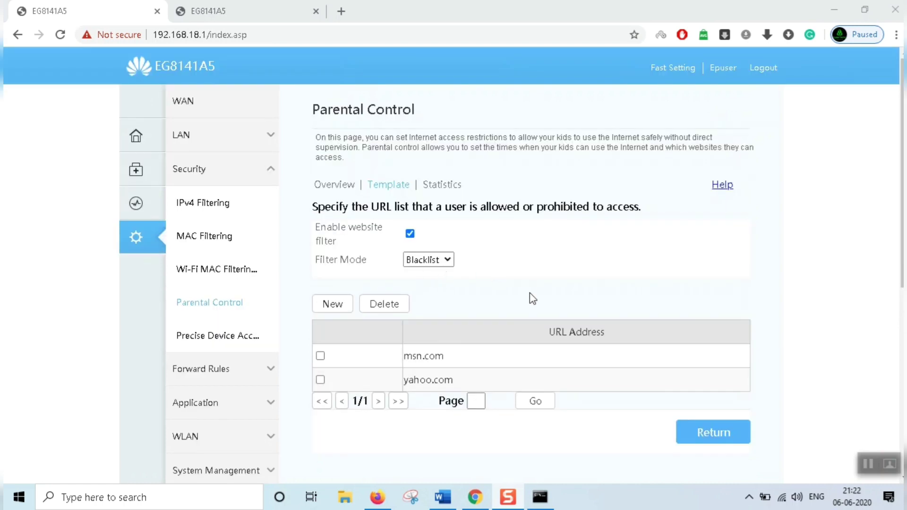
{"action": "scroll", "coordinate": [501, 316], "scroll_direction": "down", "scroll_amount": 2}
{"action": "left_click_drag", "start_coordinate": [370, 293], "coordinate": [732, 373]}
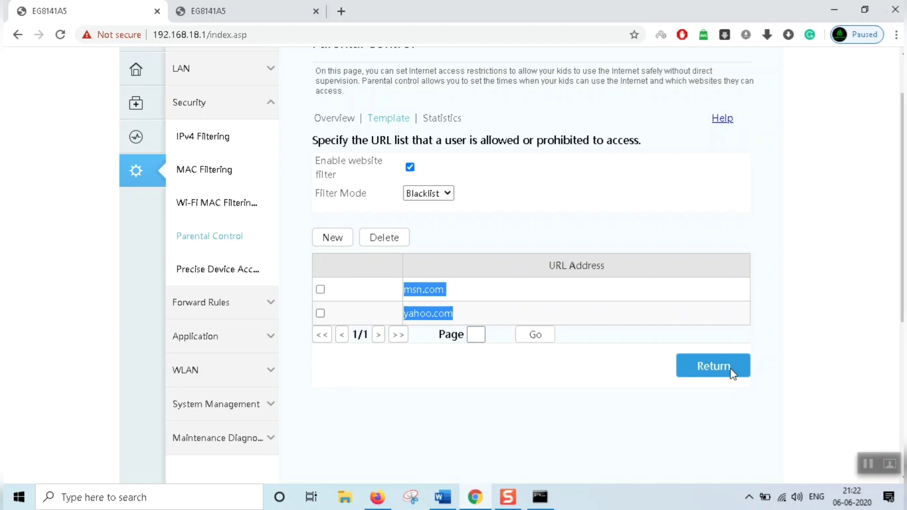
{"action": "left_click", "coordinate": [711, 374]}
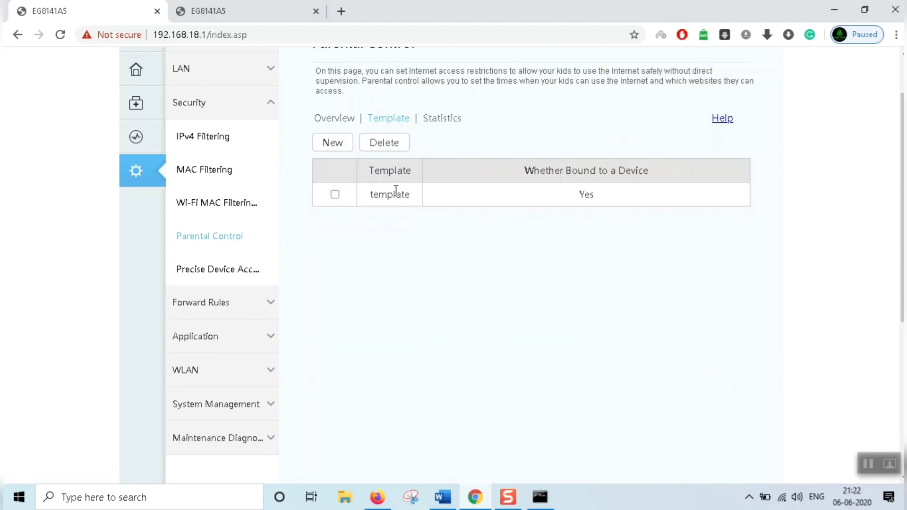
Step: Expand the template's details to review the prohibited websites and the Kids Computer binding
{"action": "left_click", "coordinate": [339, 197]}
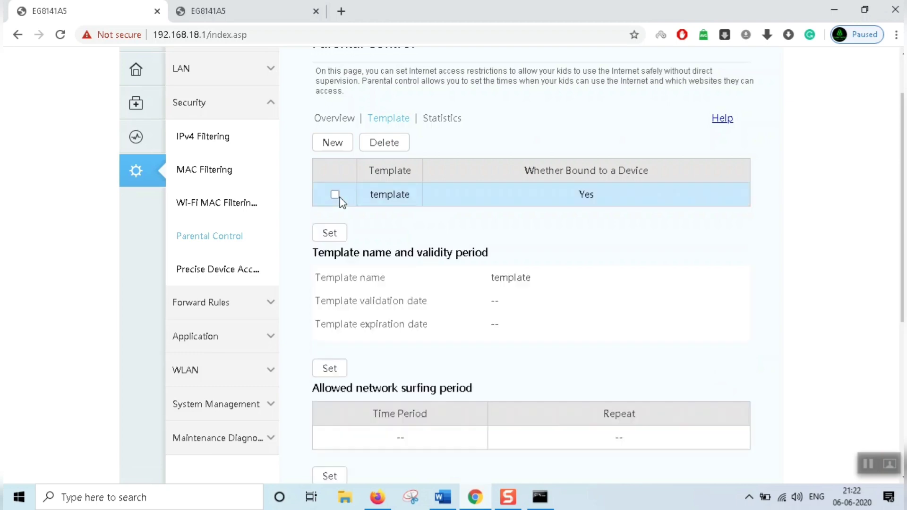
{"action": "scroll", "coordinate": [477, 235], "scroll_direction": "down", "scroll_amount": 3}
{"action": "scroll", "coordinate": [489, 264], "scroll_direction": "down", "scroll_amount": 3}
{"action": "scroll", "coordinate": [494, 288], "scroll_direction": "down", "scroll_amount": 2}
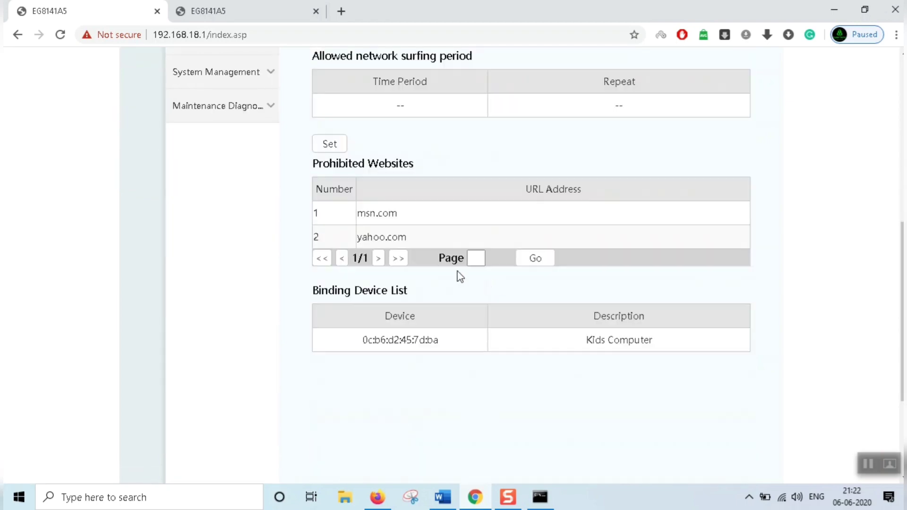
{"action": "left_click_drag", "start_coordinate": [425, 243], "coordinate": [336, 220]}
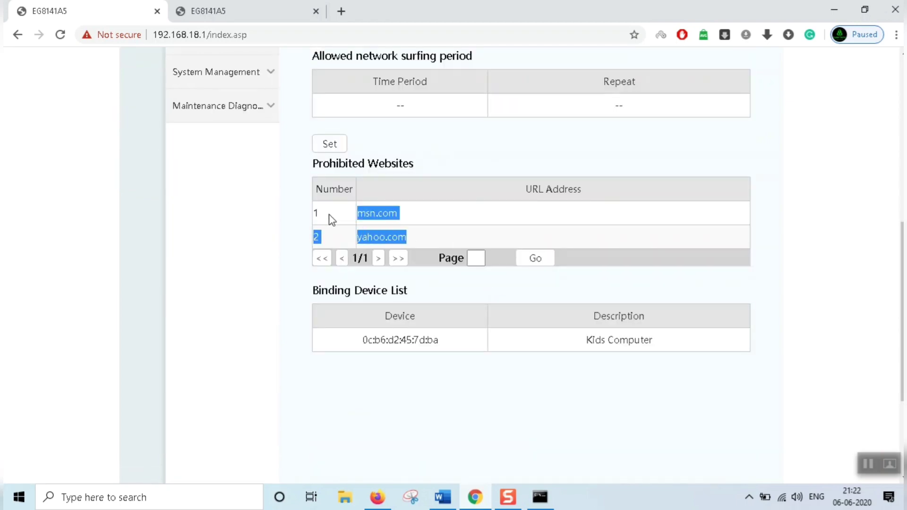
{"action": "left_click_drag", "start_coordinate": [660, 347], "coordinate": [368, 340]}
{"action": "left_click_drag", "start_coordinate": [421, 245], "coordinate": [315, 216]}
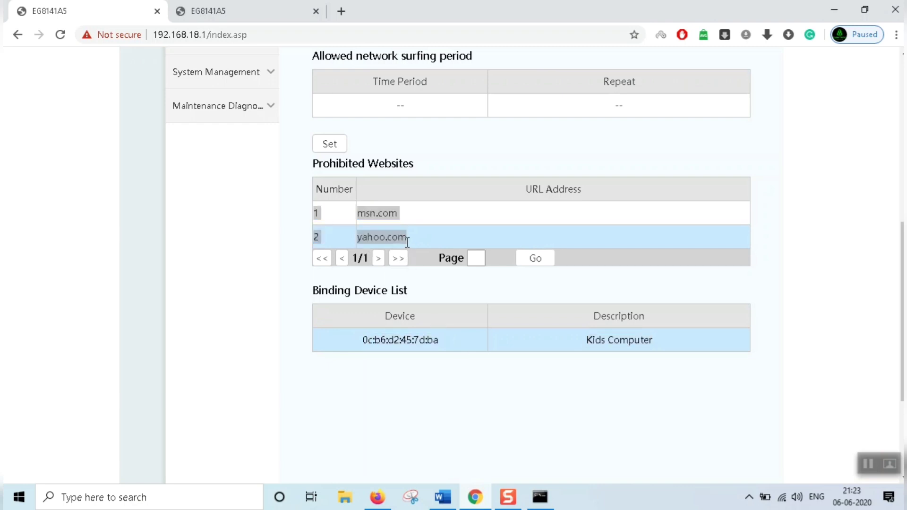
{"action": "left_click_drag", "start_coordinate": [425, 240], "coordinate": [555, 269]}
Step: Review the template's allowed surfing period, name and validity dates
{"action": "scroll", "coordinate": [327, 215], "scroll_direction": "up", "scroll_amount": 5}
{"action": "scroll", "coordinate": [547, 274], "scroll_direction": "down", "scroll_amount": 3}
{"action": "left_click", "coordinate": [428, 246]}
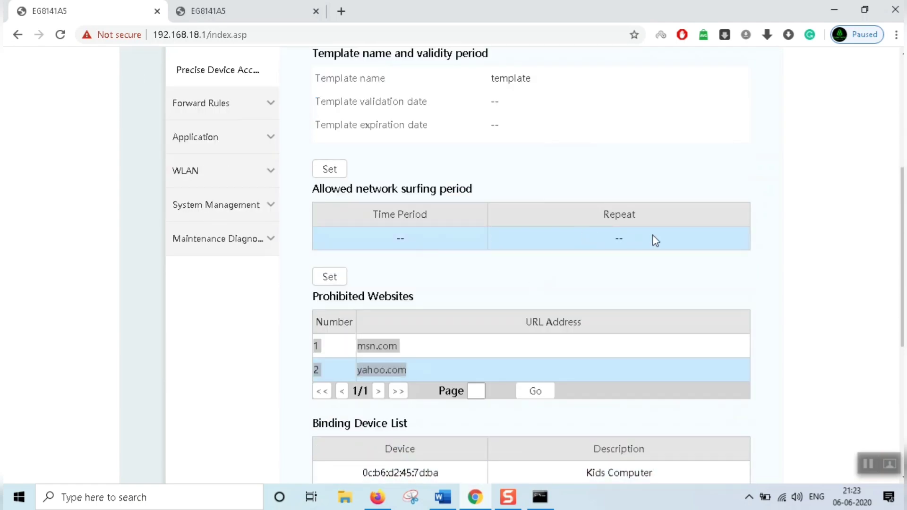
{"action": "left_click_drag", "start_coordinate": [670, 250], "coordinate": [316, 193]}
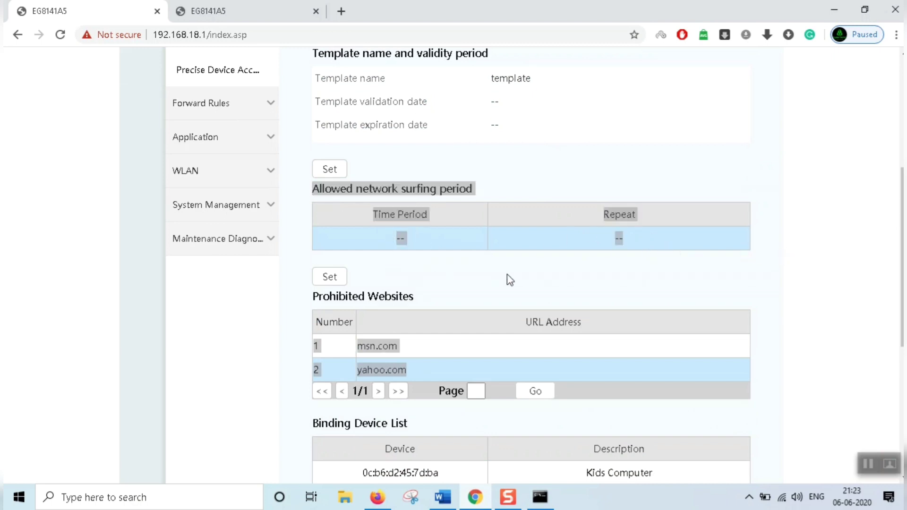
{"action": "left_click", "coordinate": [529, 269]}
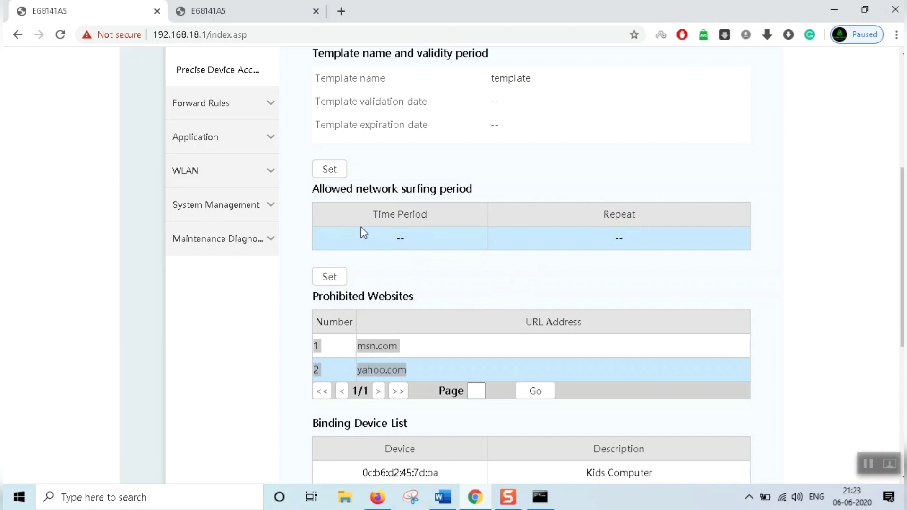
{"action": "scroll", "coordinate": [364, 232], "scroll_direction": "up", "scroll_amount": 1}
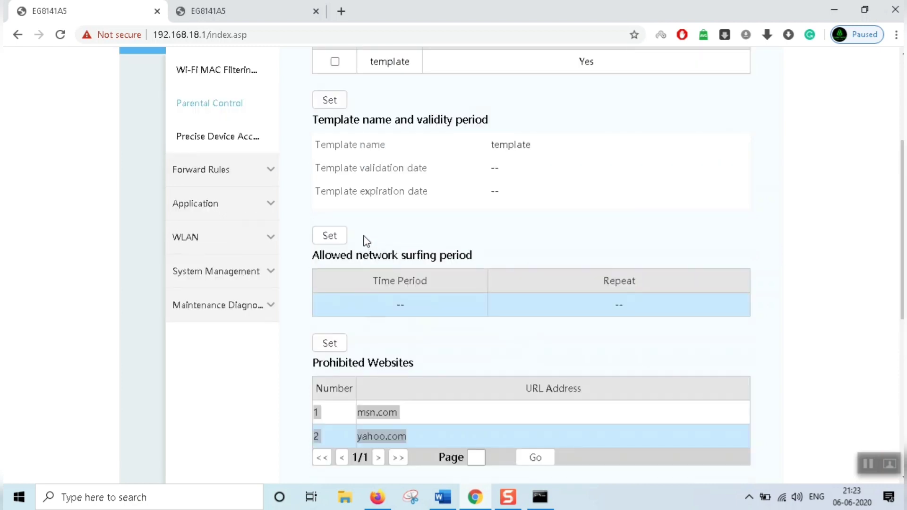
{"action": "left_click_drag", "start_coordinate": [318, 119], "coordinate": [529, 124]}
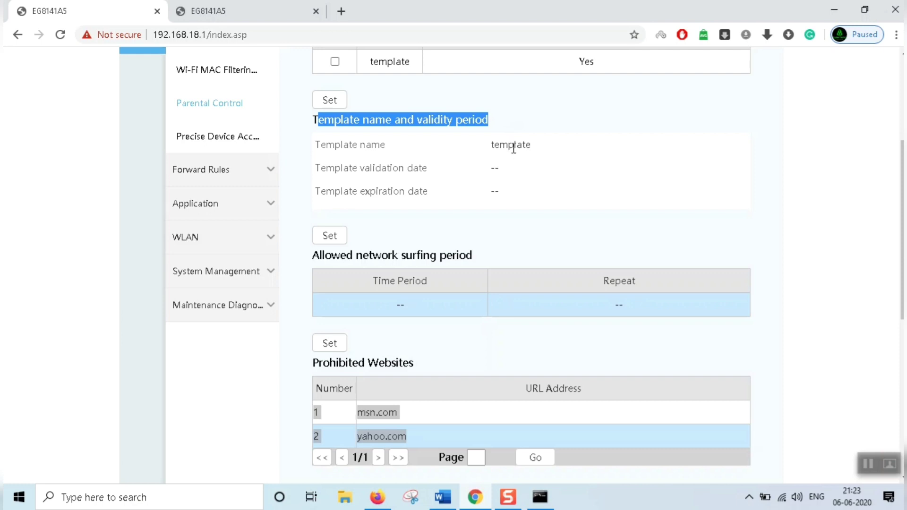
{"action": "left_click_drag", "start_coordinate": [514, 199], "coordinate": [314, 127]}
{"action": "scroll", "coordinate": [316, 127], "scroll_direction": "up", "scroll_amount": 1}
{"action": "scroll", "coordinate": [415, 211], "scroll_direction": "down", "scroll_amount": 4}
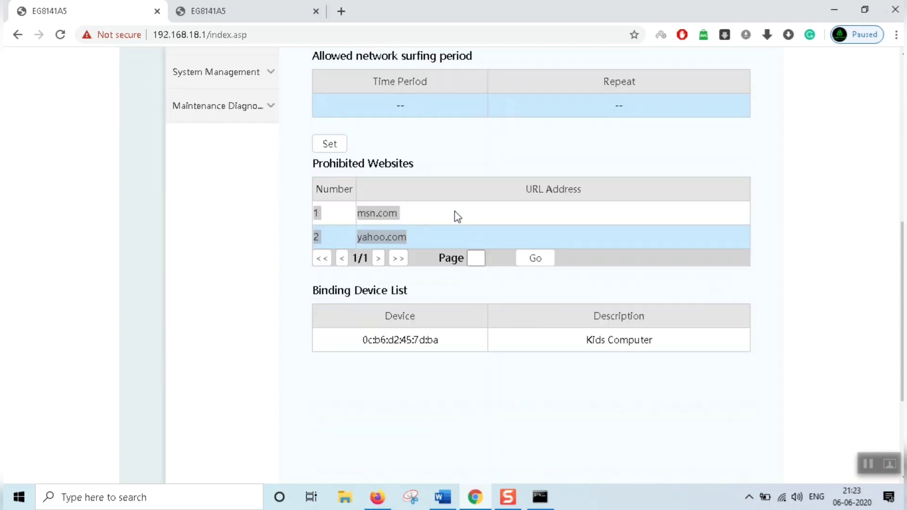
{"action": "left_click", "coordinate": [341, 11]}
Step: Load yahoo.com and msn.com in two separate tabs to test the block
{"action": "type", "text": "yah"}
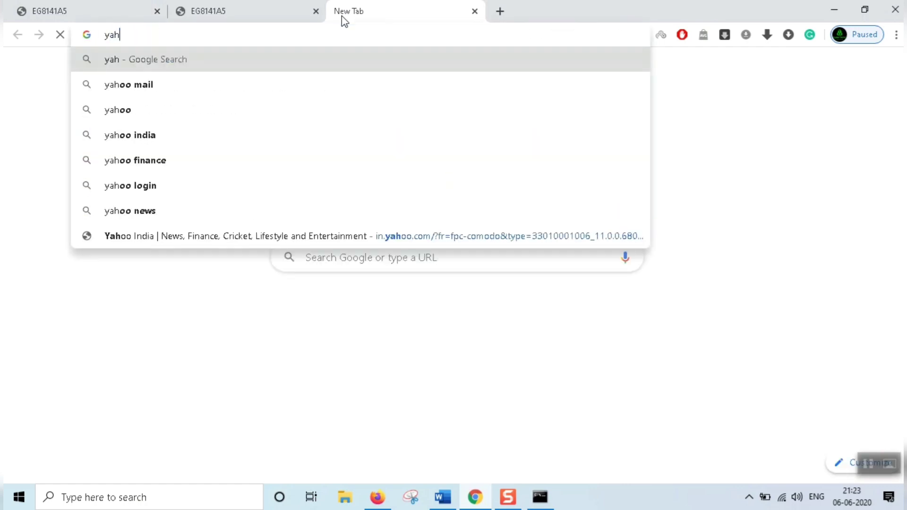
{"action": "type", "text": "oo.com"}
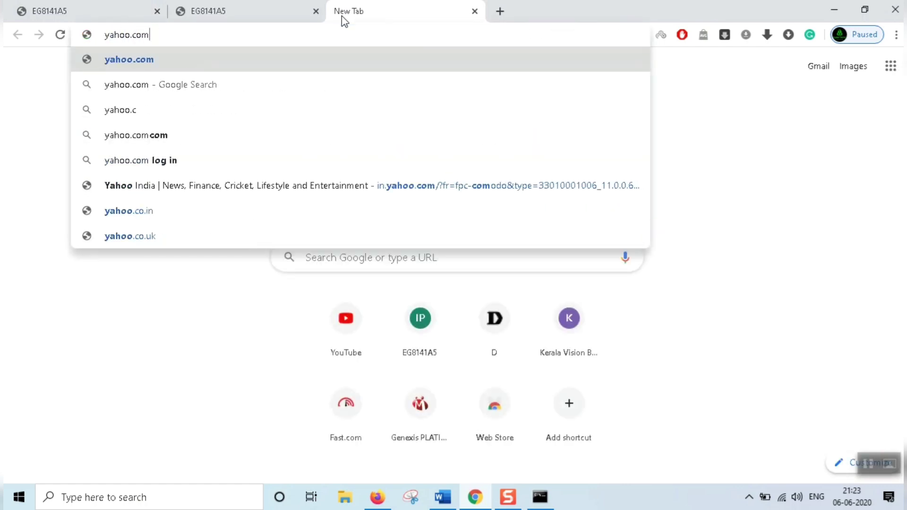
{"action": "key", "text": "Return"}
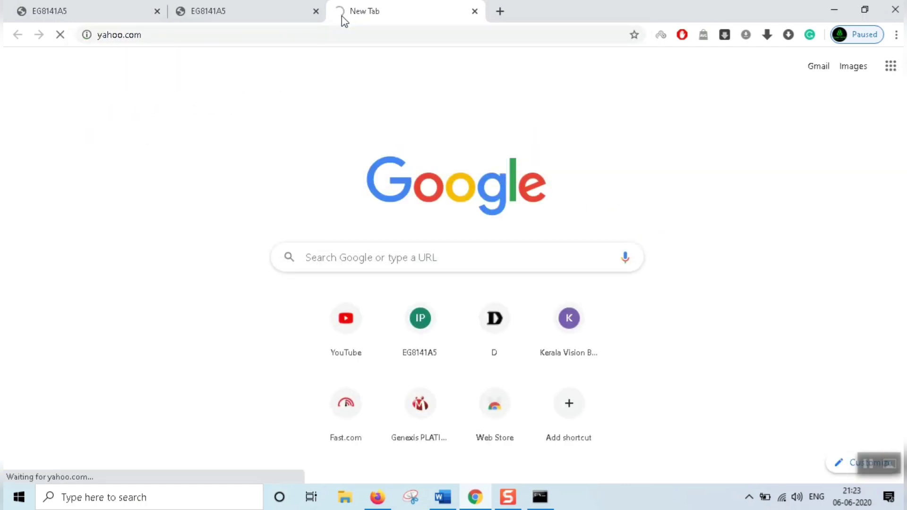
{"action": "left_click", "coordinate": [501, 11]}
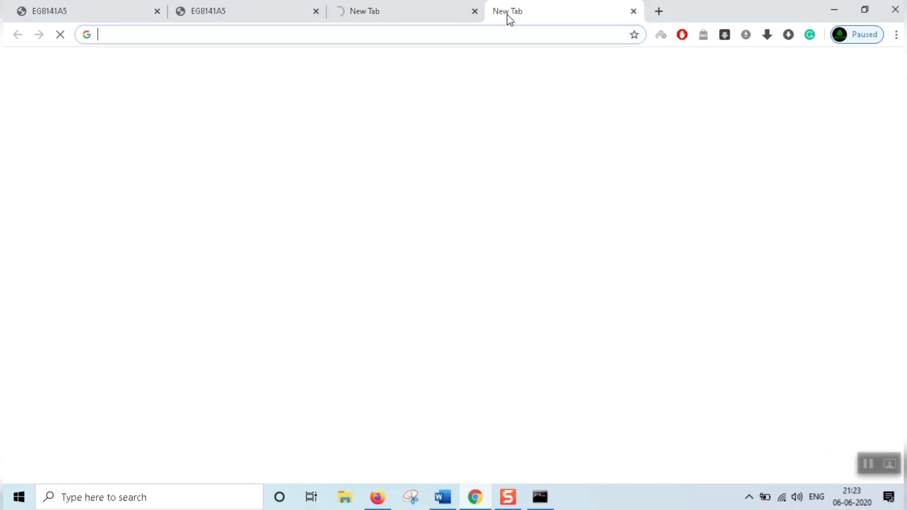
{"action": "type", "text": "msn.com"}
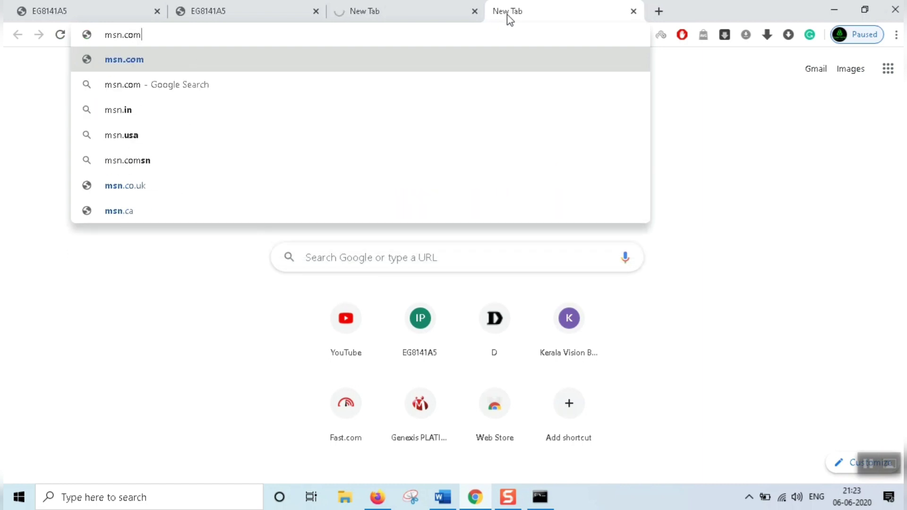
{"action": "key", "text": "Return"}
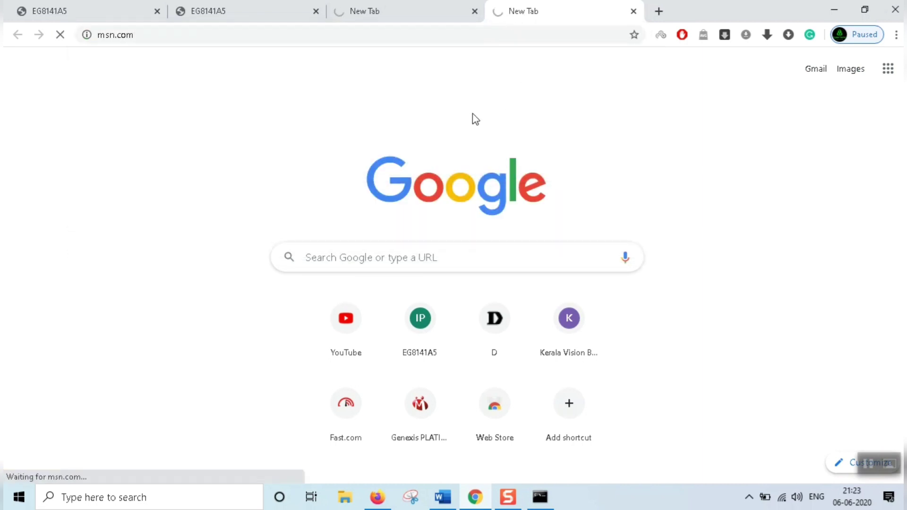
Step: Confirm both sites stay stuck loading, then return to the router's prohibited websites page
{"action": "key", "text": "ctrl+shift+Tab"}
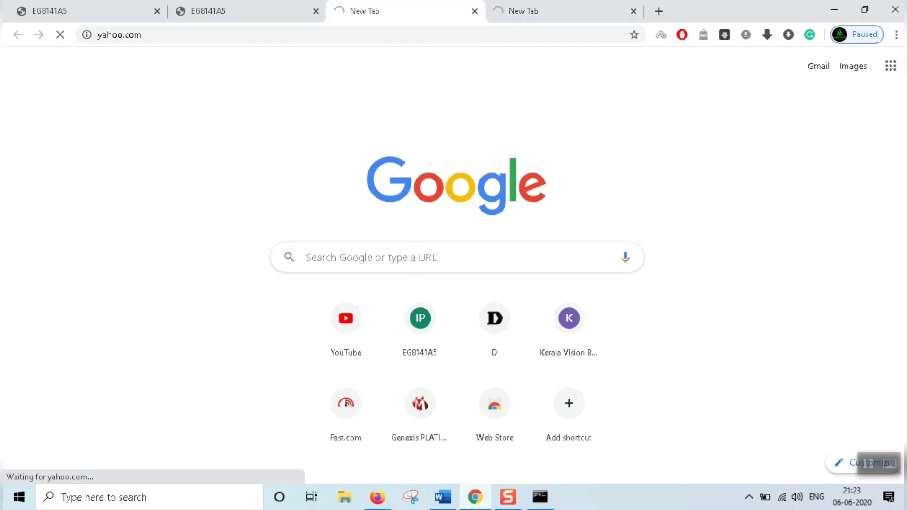
{"action": "key", "text": "ctrl+Tab"}
{"action": "key", "text": "ctrl+shift+Tab"}
{"action": "left_click", "coordinate": [516, 7]}
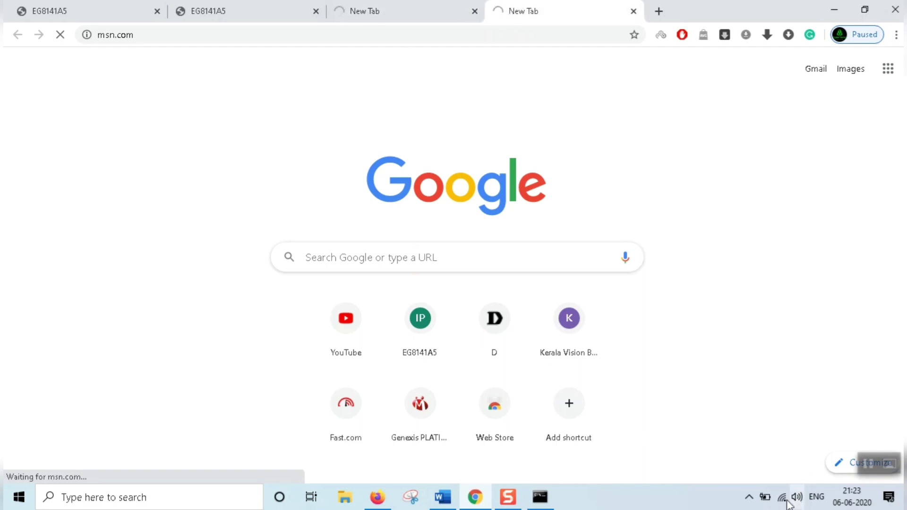
{"action": "key", "text": "ctrl+shift+Tab"}
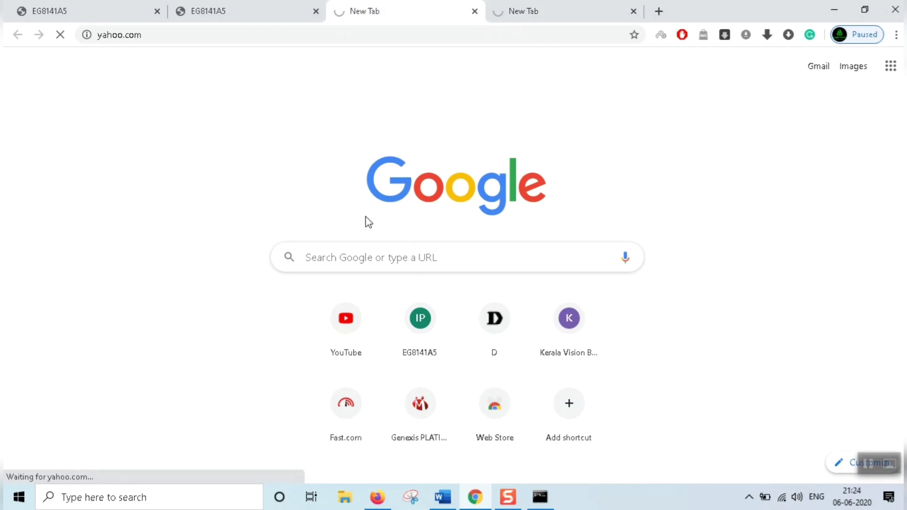
{"action": "left_click", "coordinate": [554, 10]}
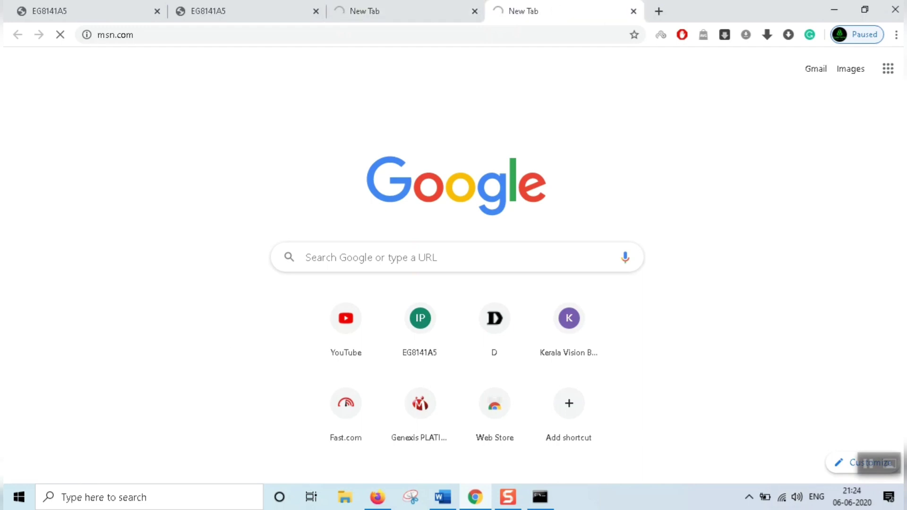
{"action": "key", "text": "ctrl+shift+Tab"}
{"action": "key", "text": "ctrl+shift+Tab"}
{"action": "key", "text": "ctrl+shift+Tab"}
{"action": "key", "text": "ctrl+shift+Tab"}
{"action": "key", "text": "ctrl+shift+Tab"}
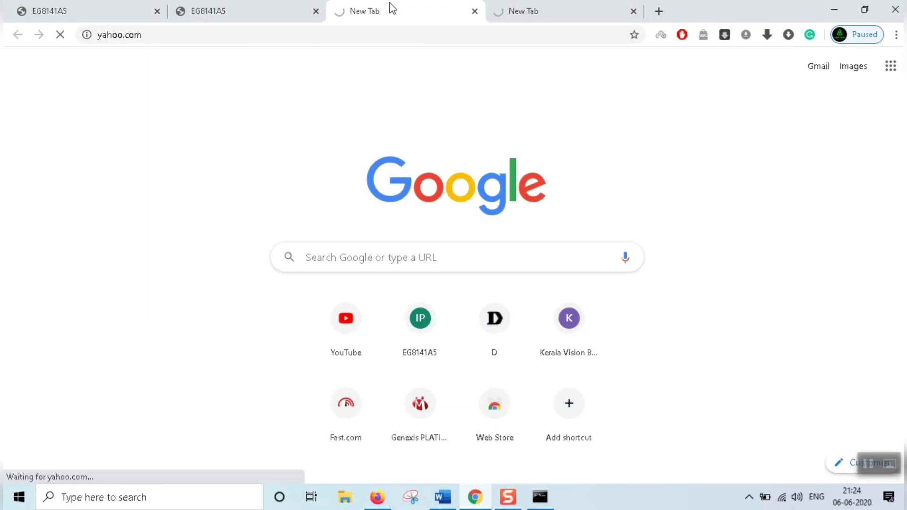
{"action": "key", "text": "ctrl+Tab"}
{"action": "key", "text": "ctrl+shift+Tab"}
{"action": "left_click", "coordinate": [526, 9]}
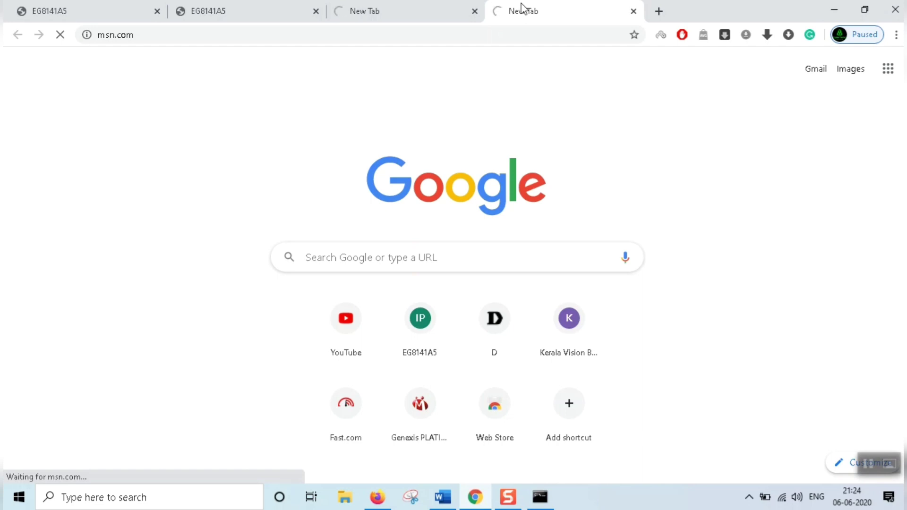
{"action": "left_click", "coordinate": [85, 10]}
{"action": "scroll", "coordinate": [375, 205], "scroll_direction": "up", "scroll_amount": 3}
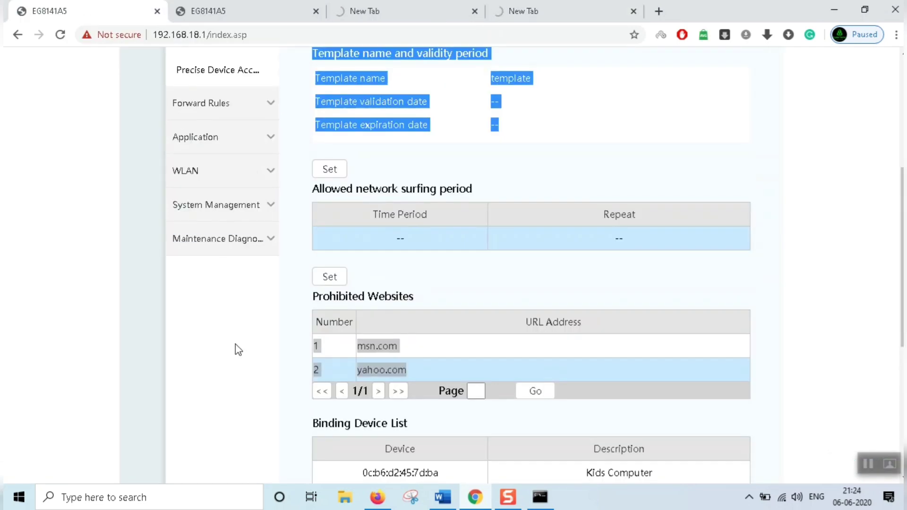
Step: Check that the yahoo.com tab shows 'This page isn't working'
{"action": "scroll", "coordinate": [237, 341], "scroll_direction": "up", "scroll_amount": 1}
{"action": "scroll", "coordinate": [632, 242], "scroll_direction": "up", "scroll_amount": 3}
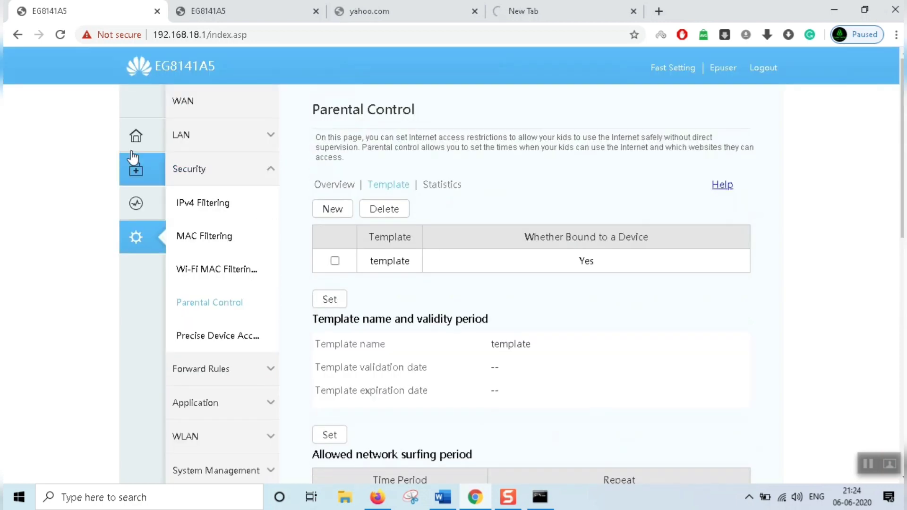
{"action": "left_click", "coordinate": [134, 138]}
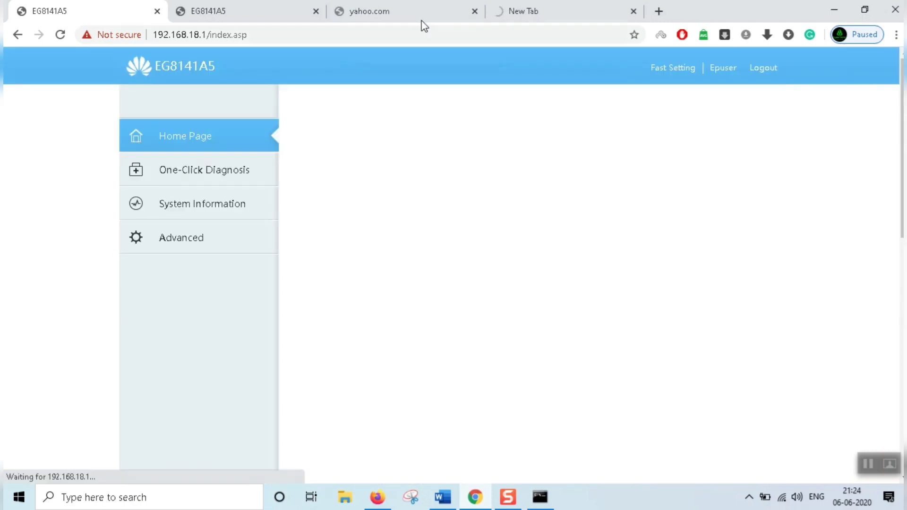
{"action": "left_click", "coordinate": [395, 9]}
{"action": "left_click_drag", "start_coordinate": [415, 237], "coordinate": [232, 181]}
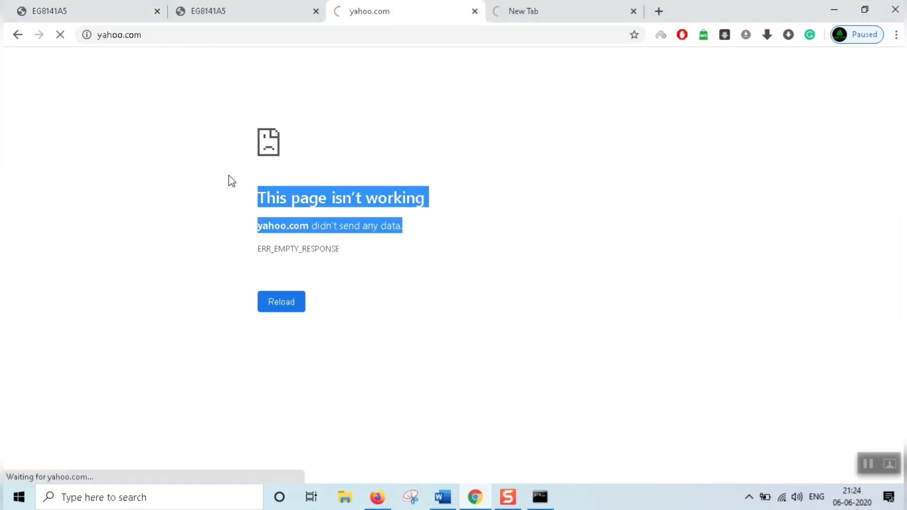
{"action": "left_click", "coordinate": [352, 216]}
Step: Navigate from the router home page to Advanced > Security > Parental Control
{"action": "key", "text": "ctrl+shift+Tab"}
{"action": "key", "text": "ctrl+shift+Tab"}
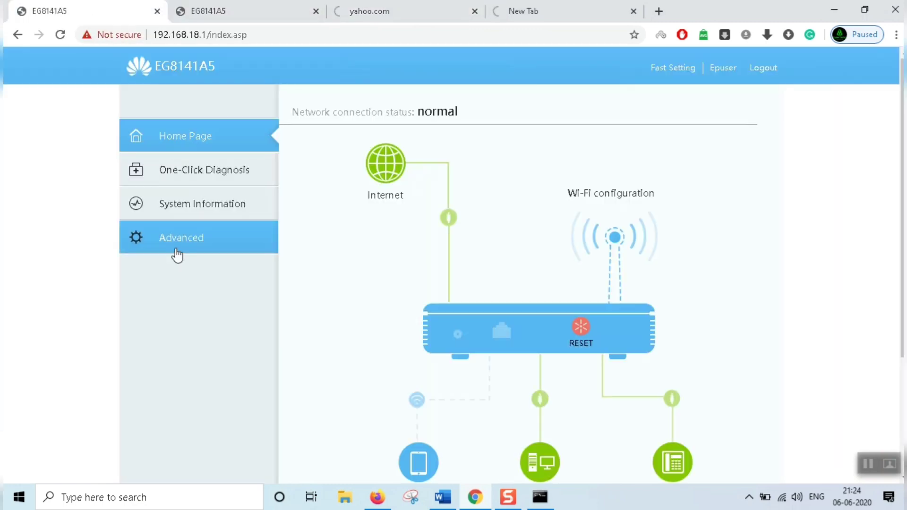
{"action": "left_click", "coordinate": [155, 138]}
{"action": "left_click", "coordinate": [184, 238]}
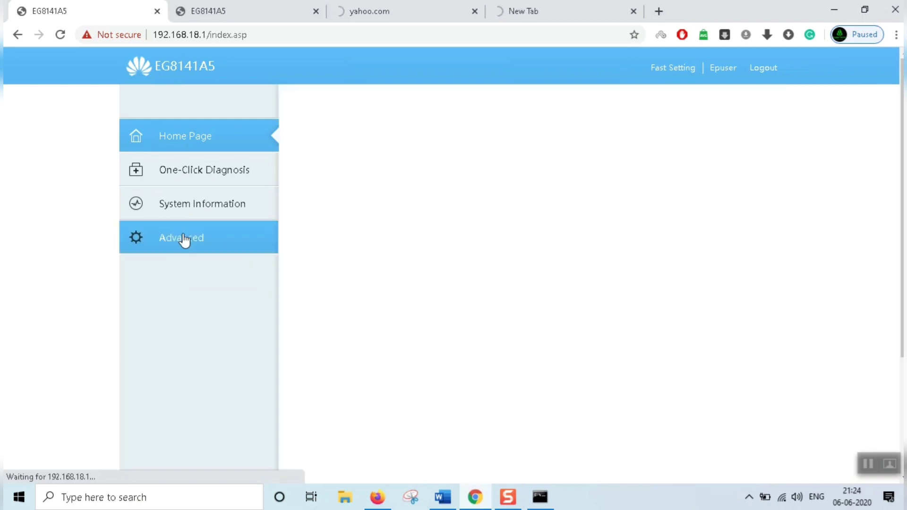
{"action": "left_click", "coordinate": [202, 174]}
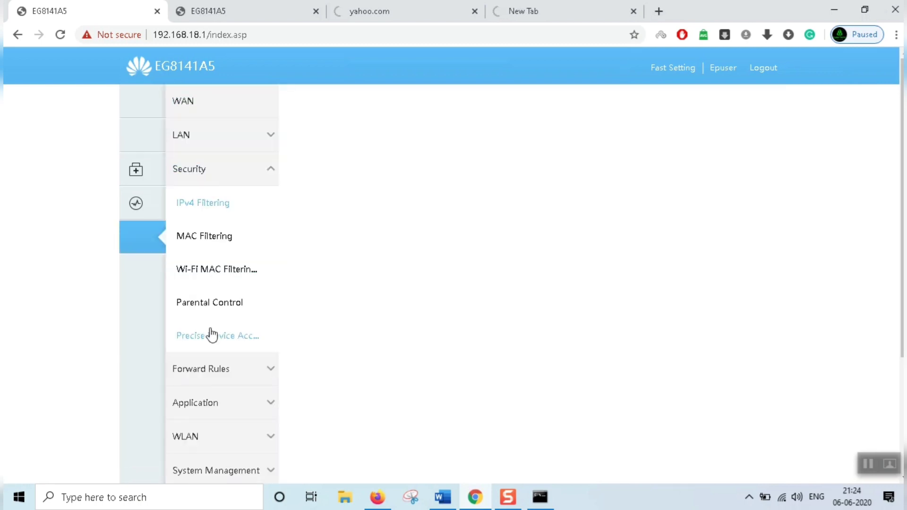
{"action": "left_click", "coordinate": [210, 312]}
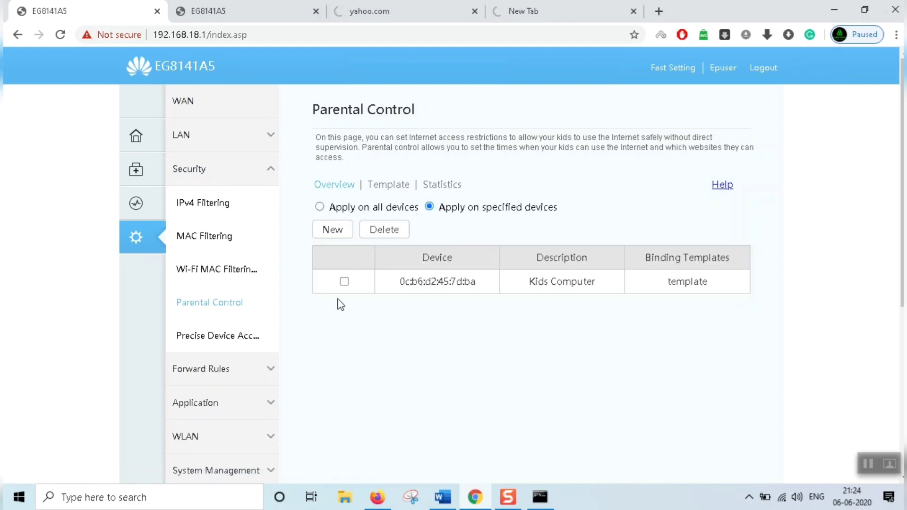
Step: Select the Kids Computer binding row and delete it
{"action": "left_click", "coordinate": [345, 282]}
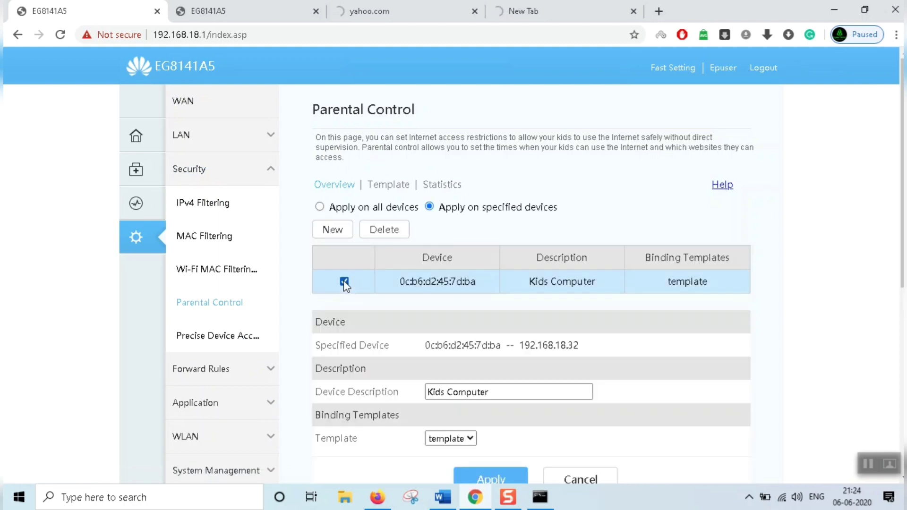
{"action": "left_click", "coordinate": [391, 231]}
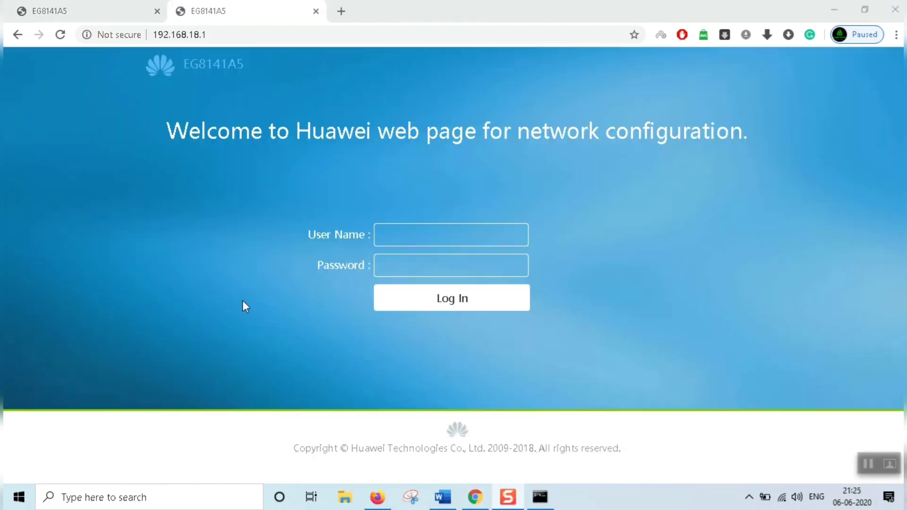
Step: Load yahoo.com in the router login tab's address bar
{"action": "left_click", "coordinate": [49, 10]}
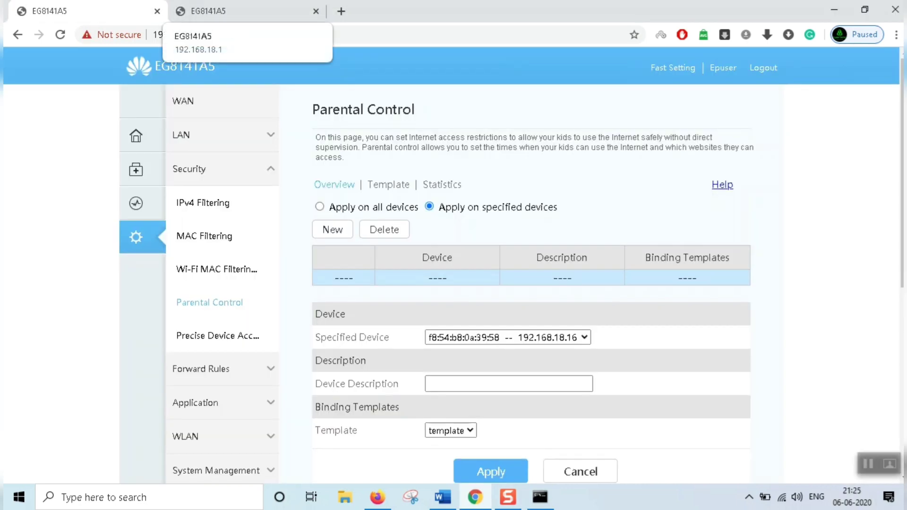
{"action": "left_click", "coordinate": [213, 11]}
{"action": "left_click", "coordinate": [213, 33]}
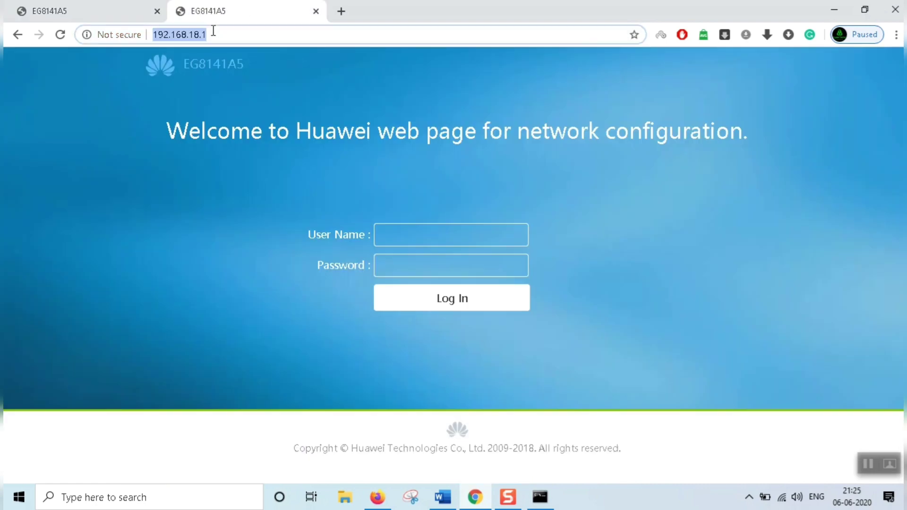
{"action": "type", "text": "yahoo.com"}
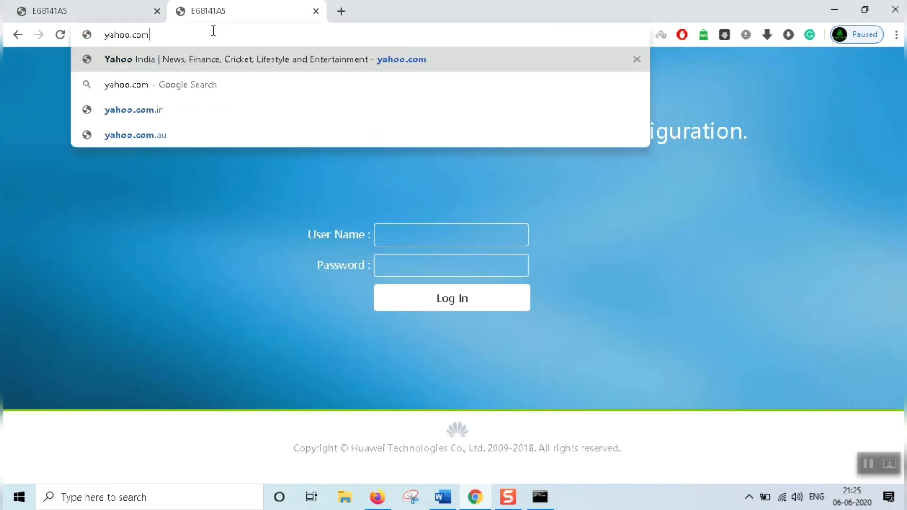
{"action": "key", "text": "Return"}
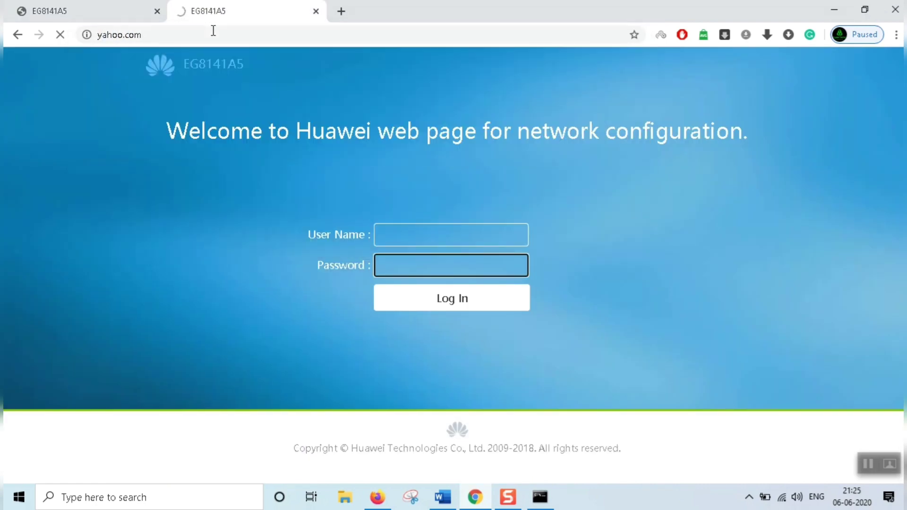
Step: Open msn.com in a new tab, confirm both sites load, and close Yahoo India
{"action": "left_click", "coordinate": [344, 13]}
{"action": "type", "text": "msn.c"}
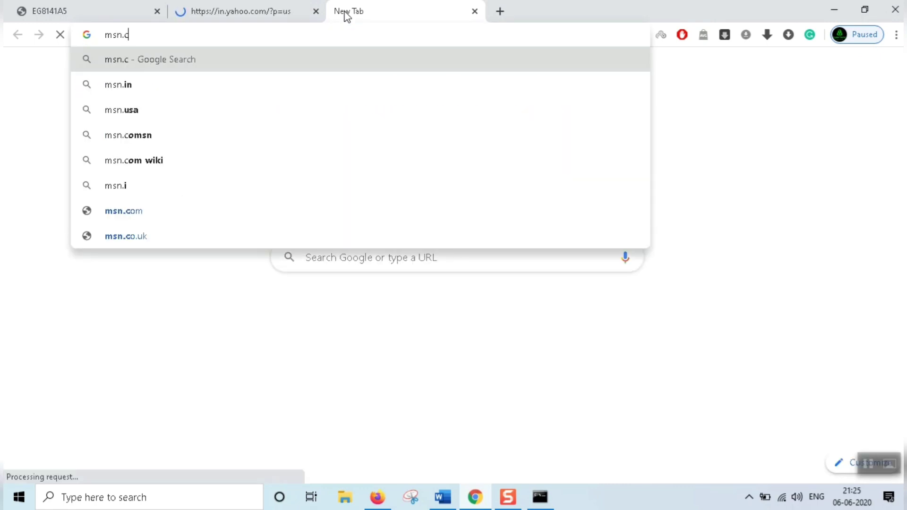
{"action": "type", "text": "om"}
{"action": "key", "text": "Return"}
{"action": "key", "text": "ctrl+shift+Tab"}
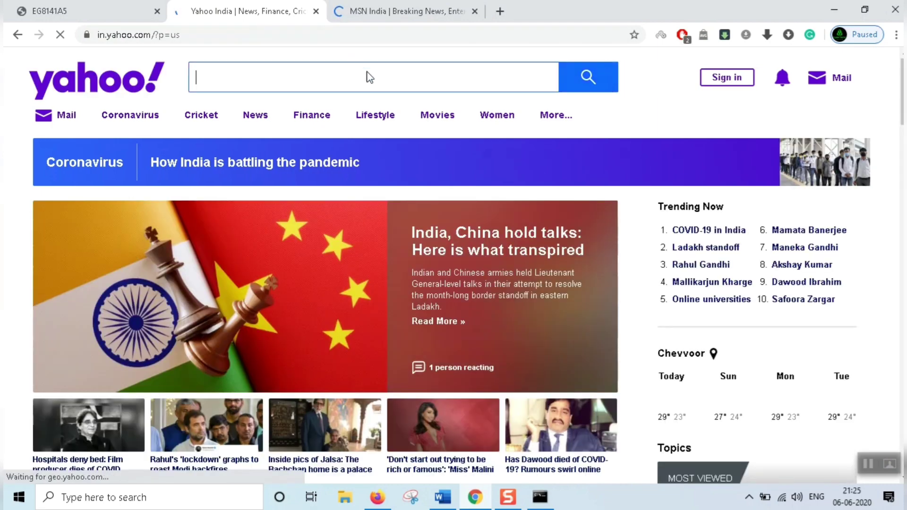
{"action": "key", "text": "ctrl+Tab"}
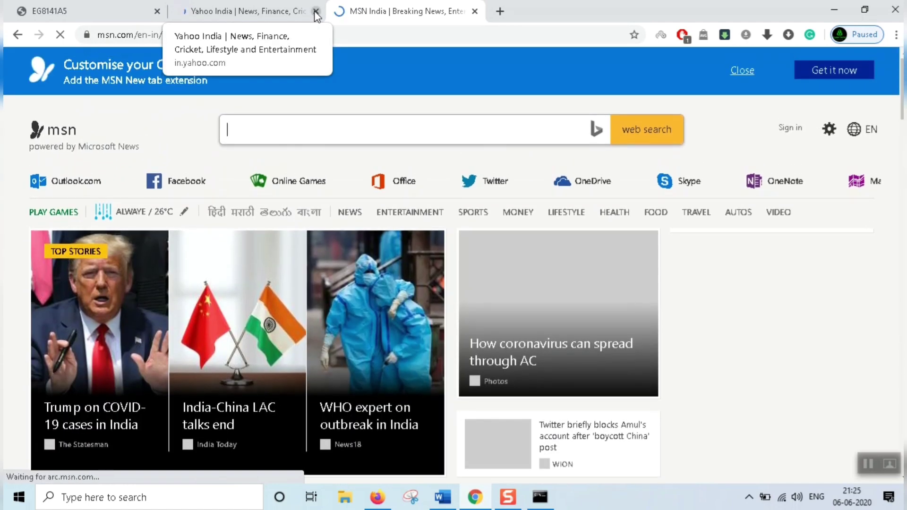
{"action": "left_click", "coordinate": [316, 11]}
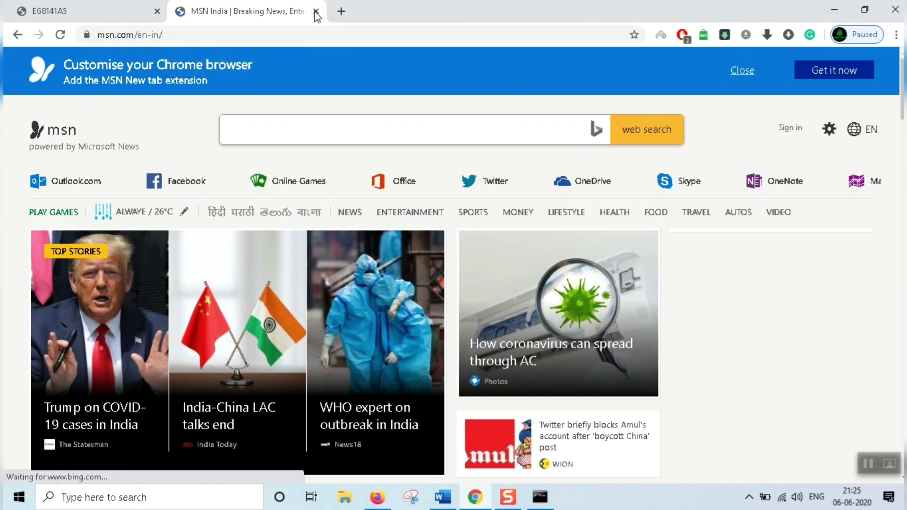
Step: Close the MSN tab, leaving the router's Parental Control page with an empty device table
{"action": "left_click", "coordinate": [316, 11]}
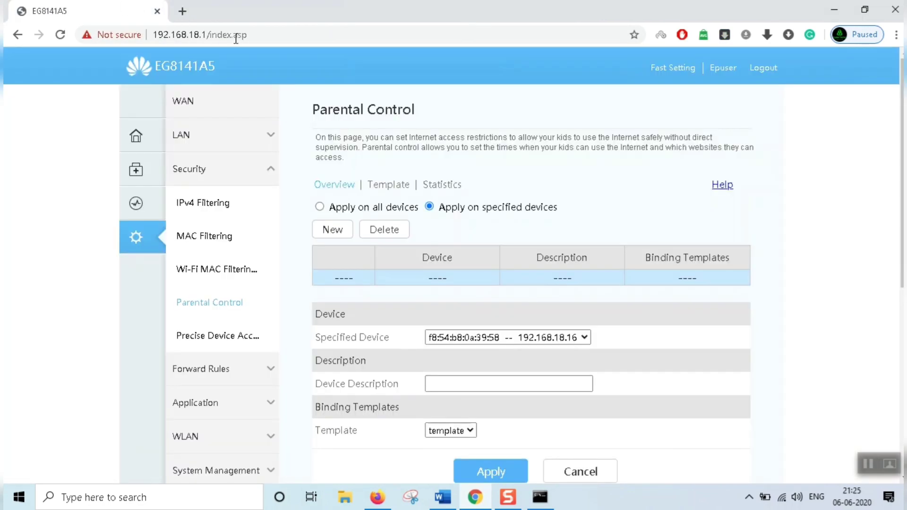